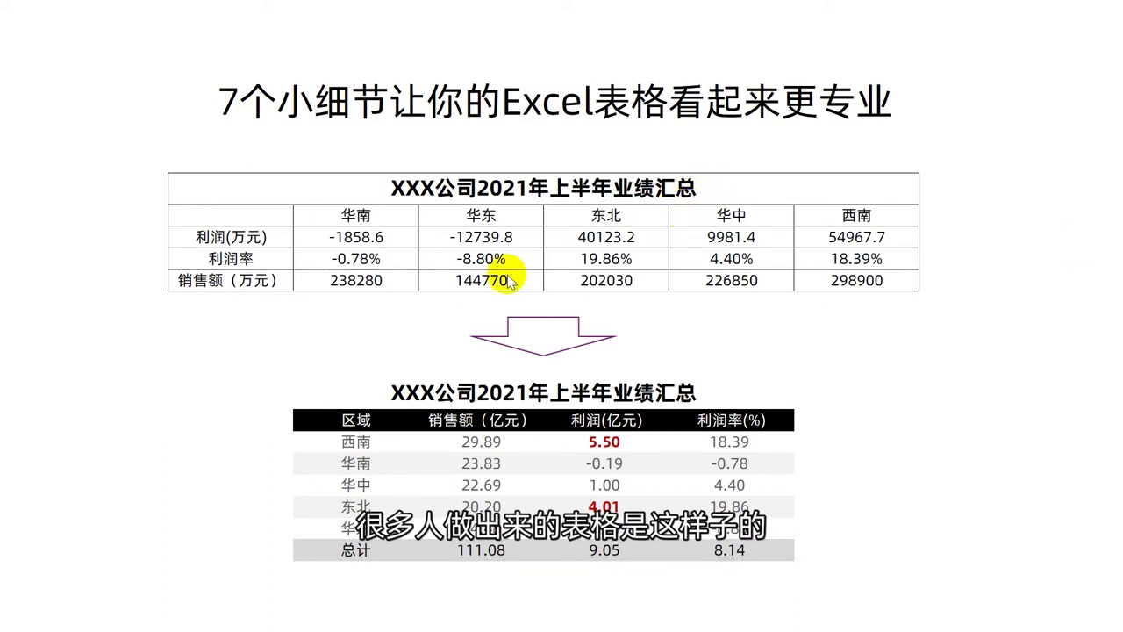
Review the original horizontal summary table against the before/after example tables.
drag(468, 195, 434, 269)
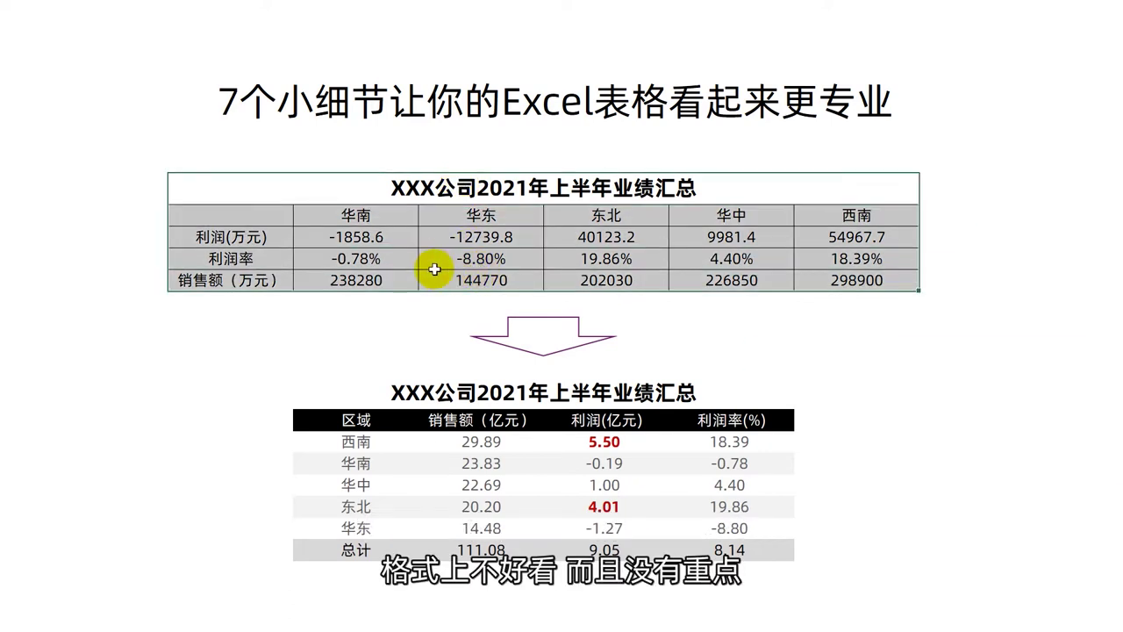
click(381, 272)
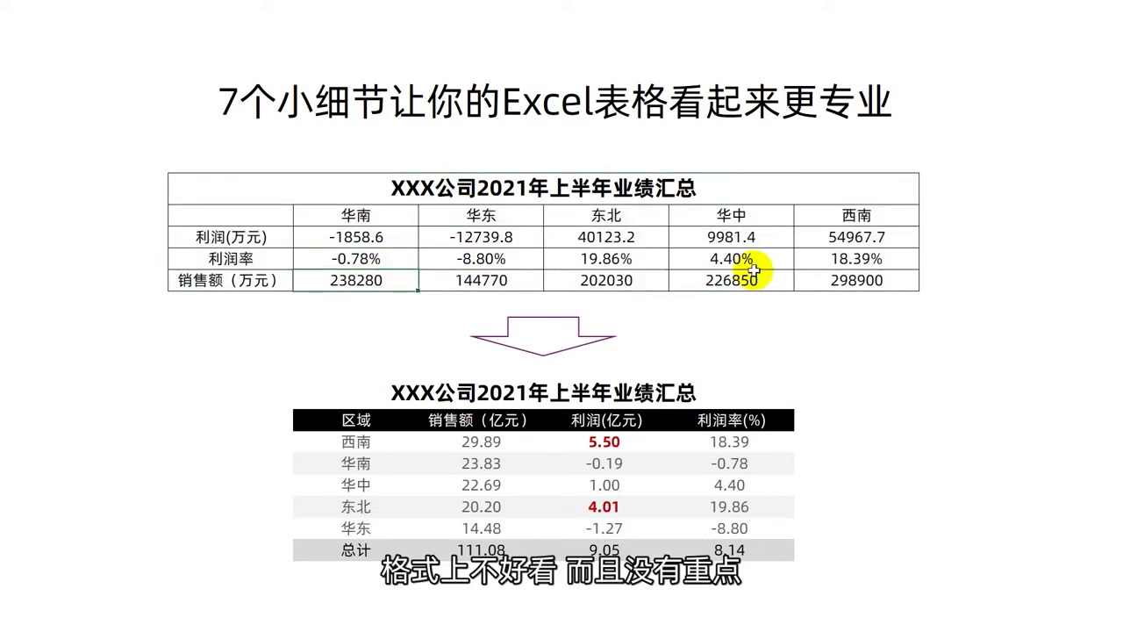
click(445, 485)
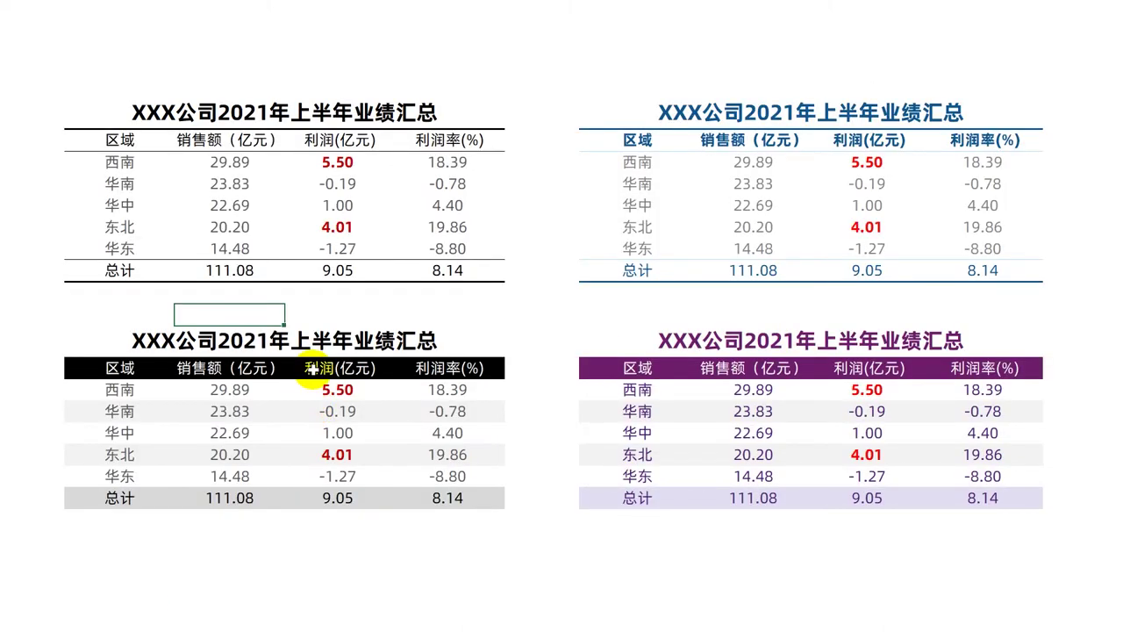
click(88, 167)
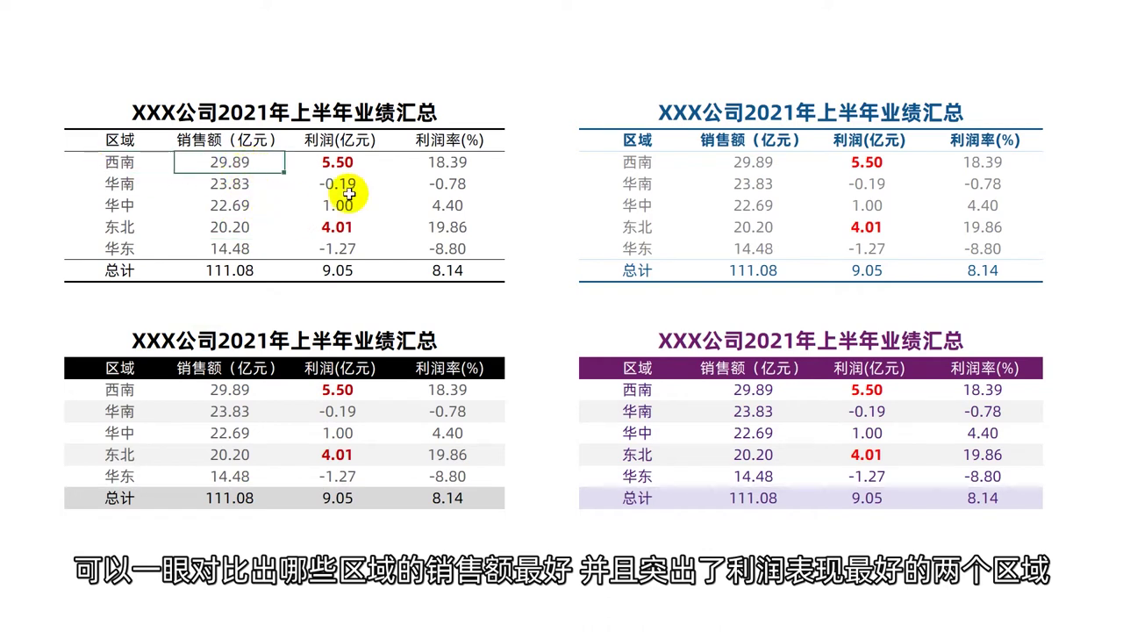
ctrl+click(355, 230)
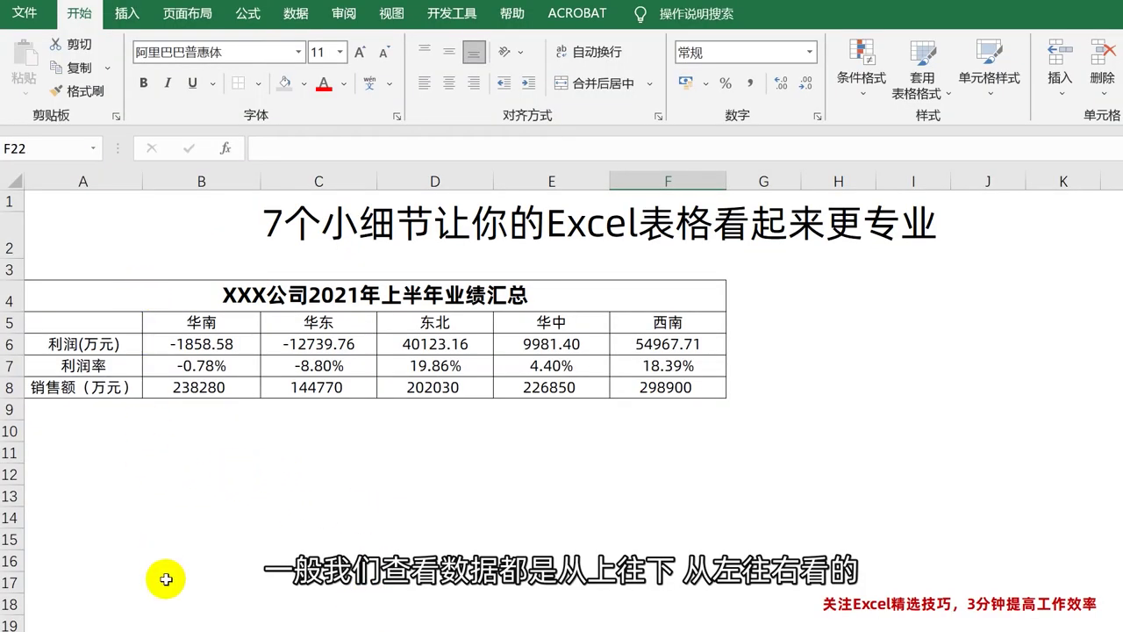
Copy the summary A5:F8 and paste it transposed starting at A11.
click(214, 500)
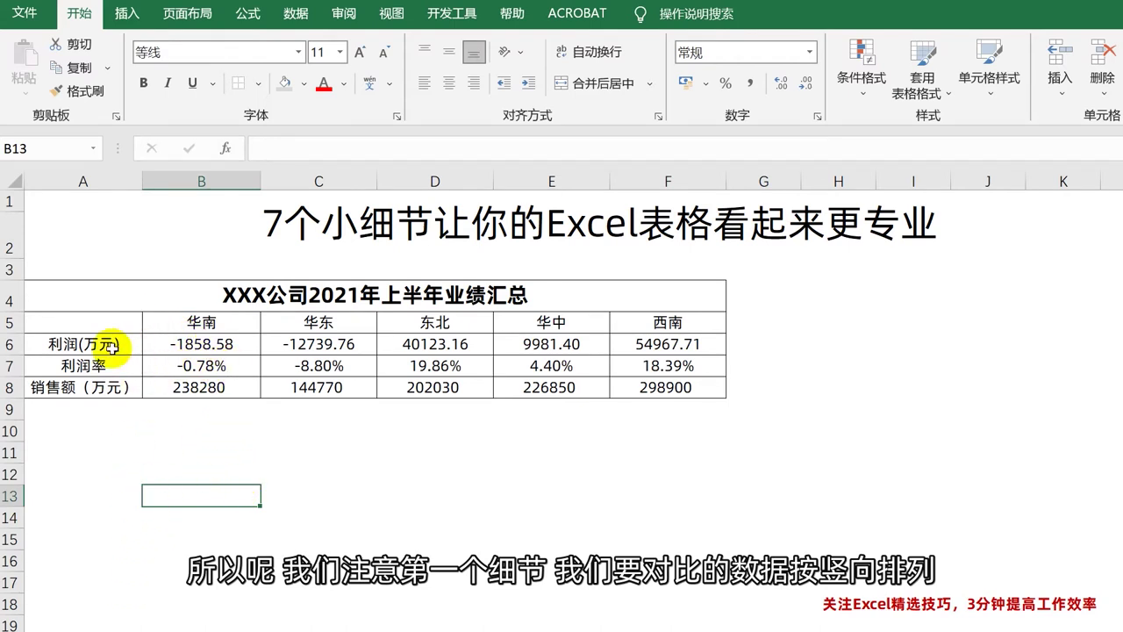
mouse_move(88, 322)
mouse_down()
mouse_move(491, 380)
mouse_move(671, 387)
mouse_up()
right_click(334, 346)
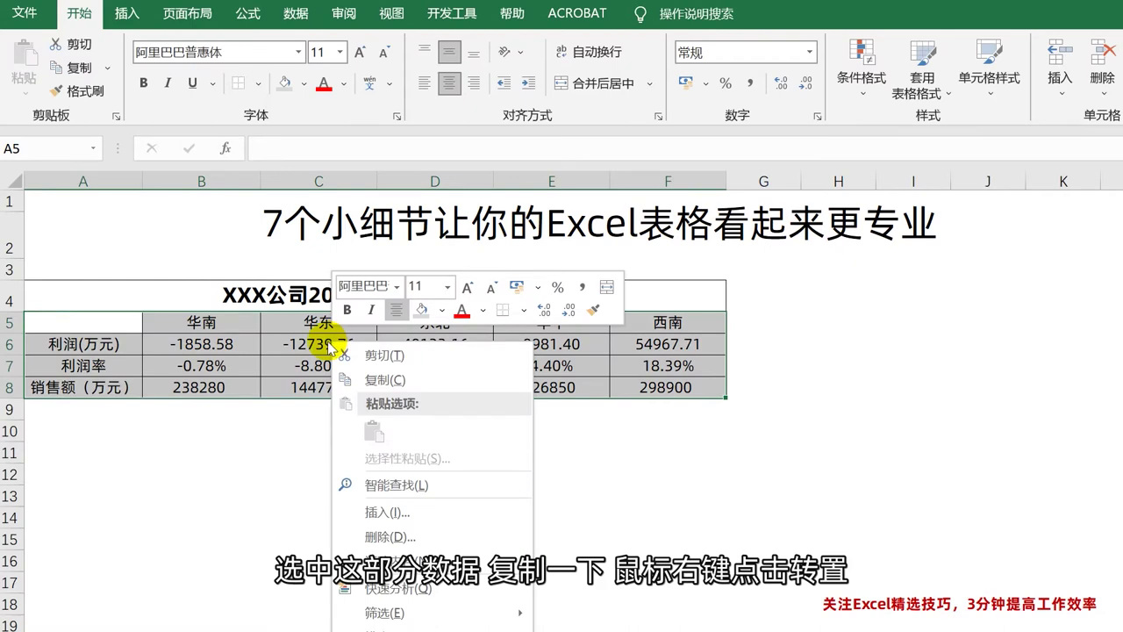
click(426, 381)
right_click(54, 457)
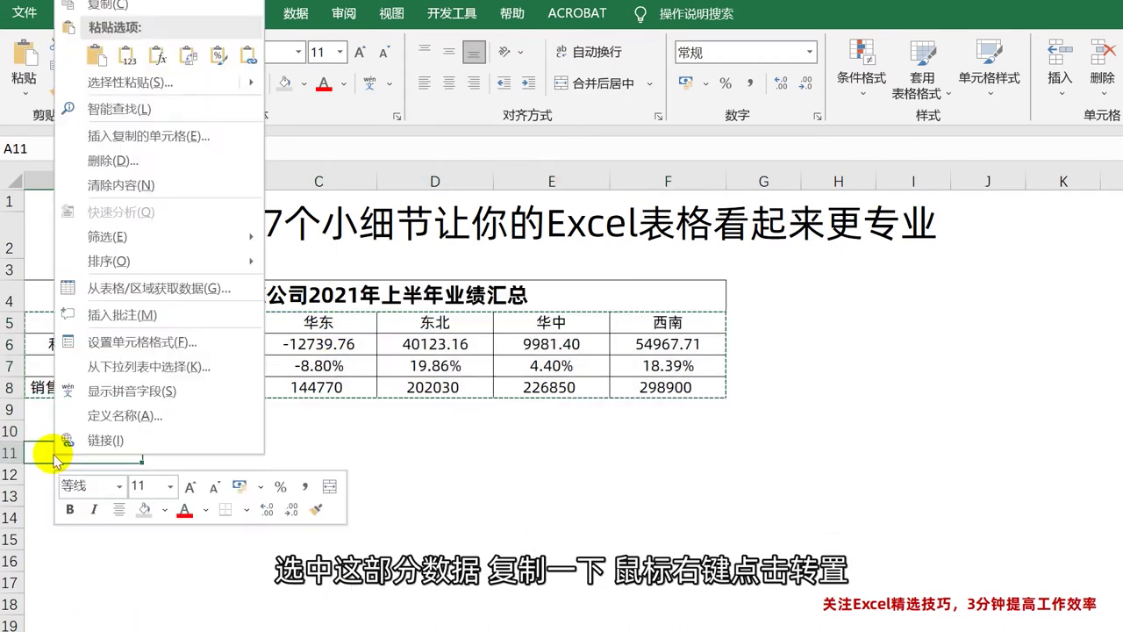
click(187, 55)
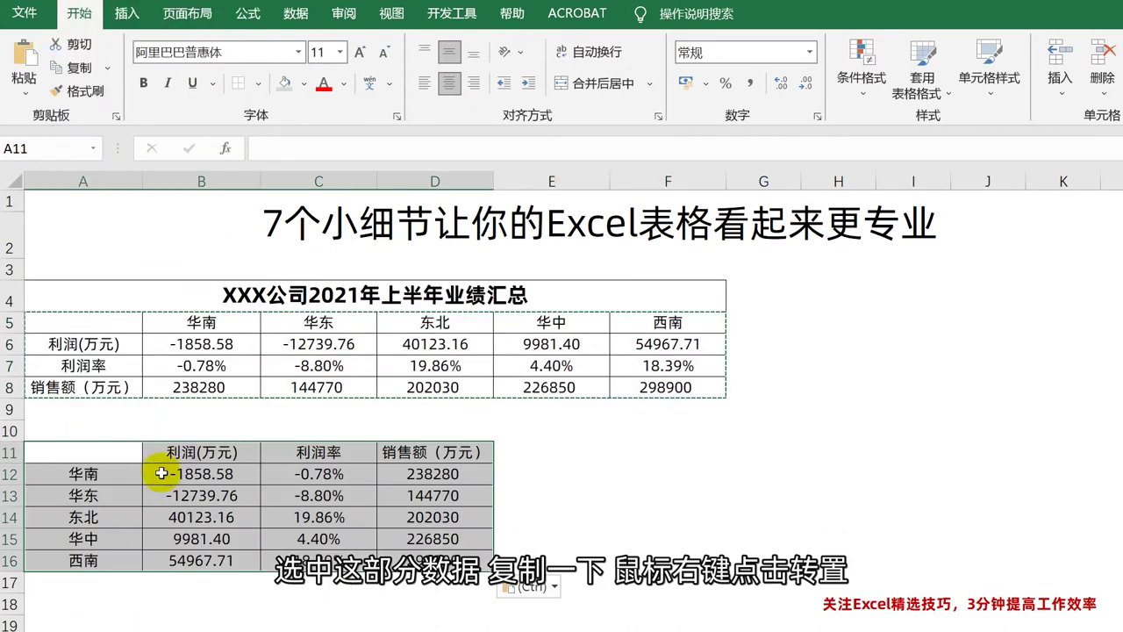
Enter 区域 as the region column heading in A11.
click(116, 480)
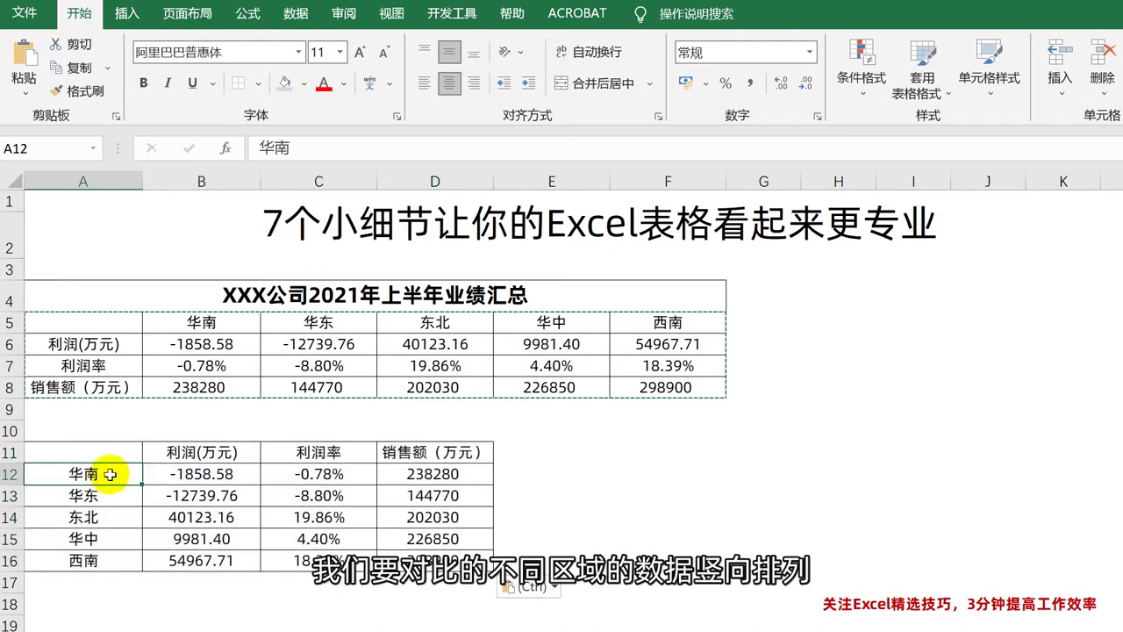
click(82, 452)
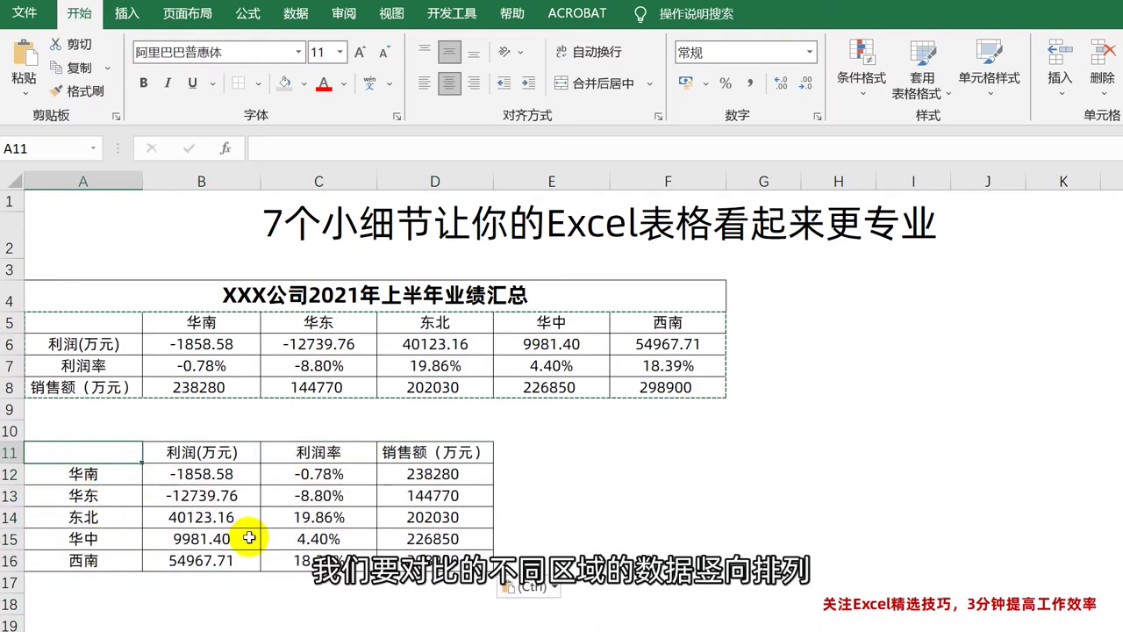
text(区域)
key(Return)
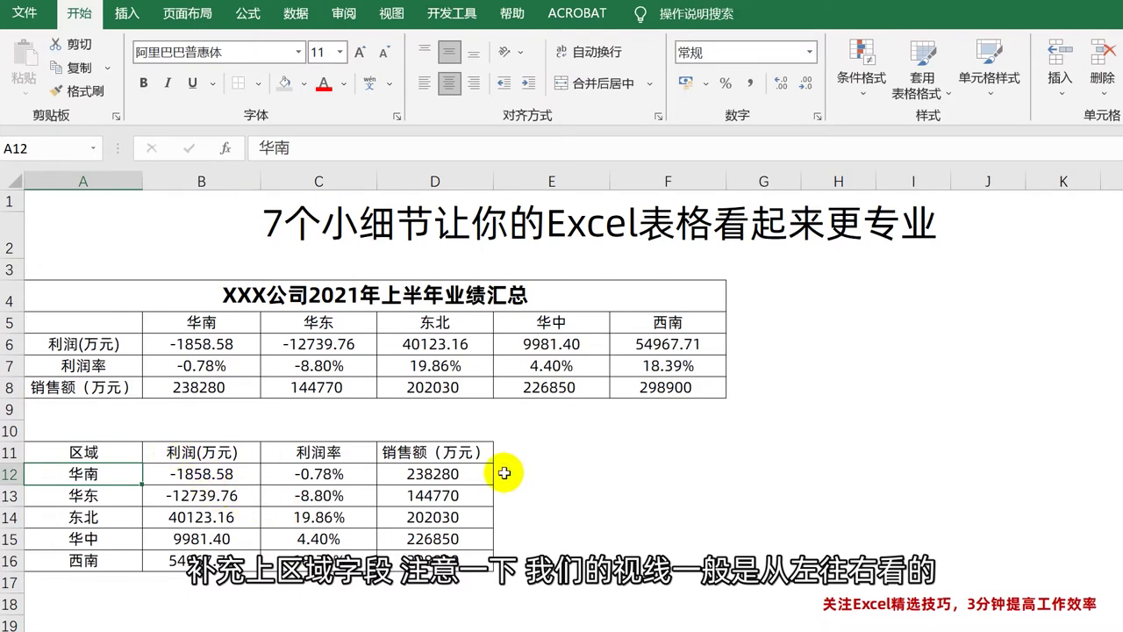
Cut the 销售额（万元） column D11:D16 and insert it at B11, ahead of 利润 and 利润率.
drag(430, 456, 428, 561)
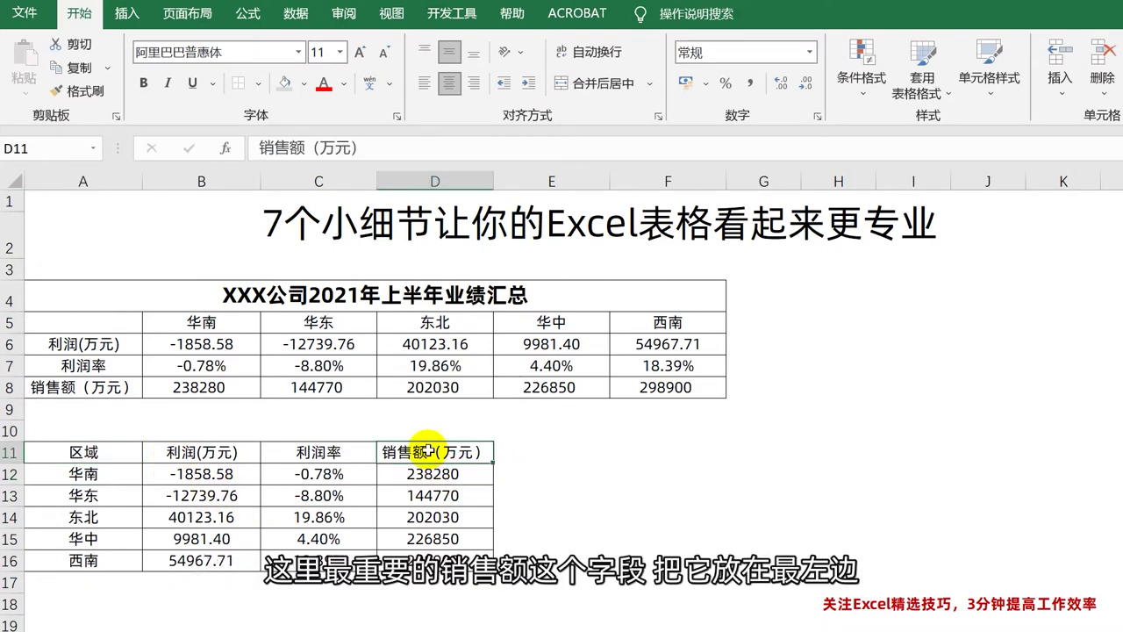
right_click(436, 498)
click(491, 16)
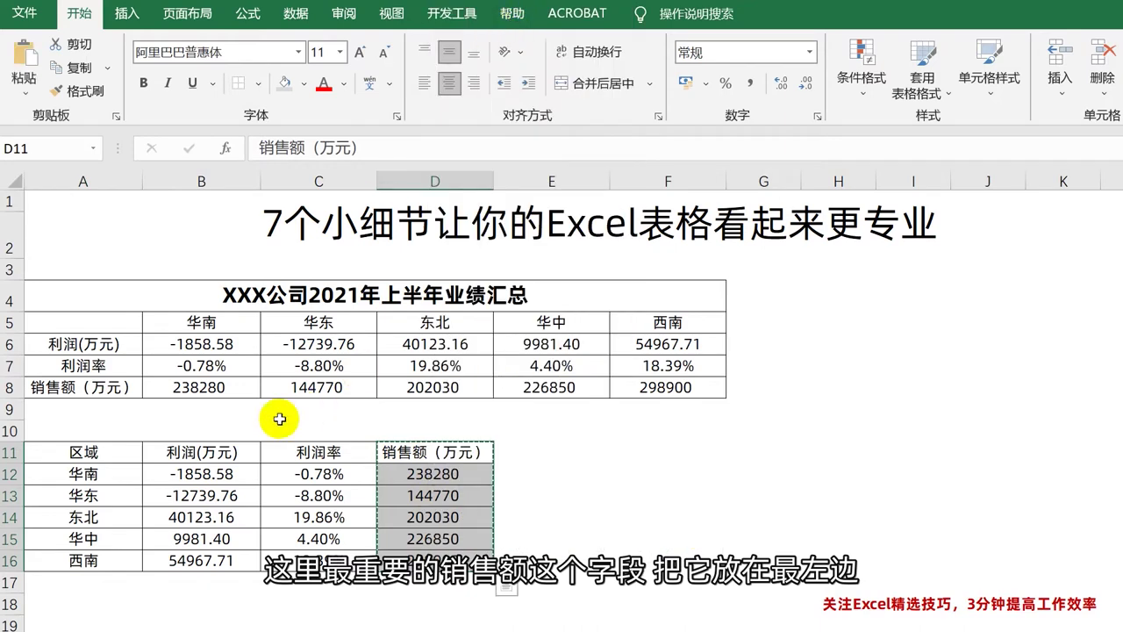
click(188, 449)
right_click(188, 449)
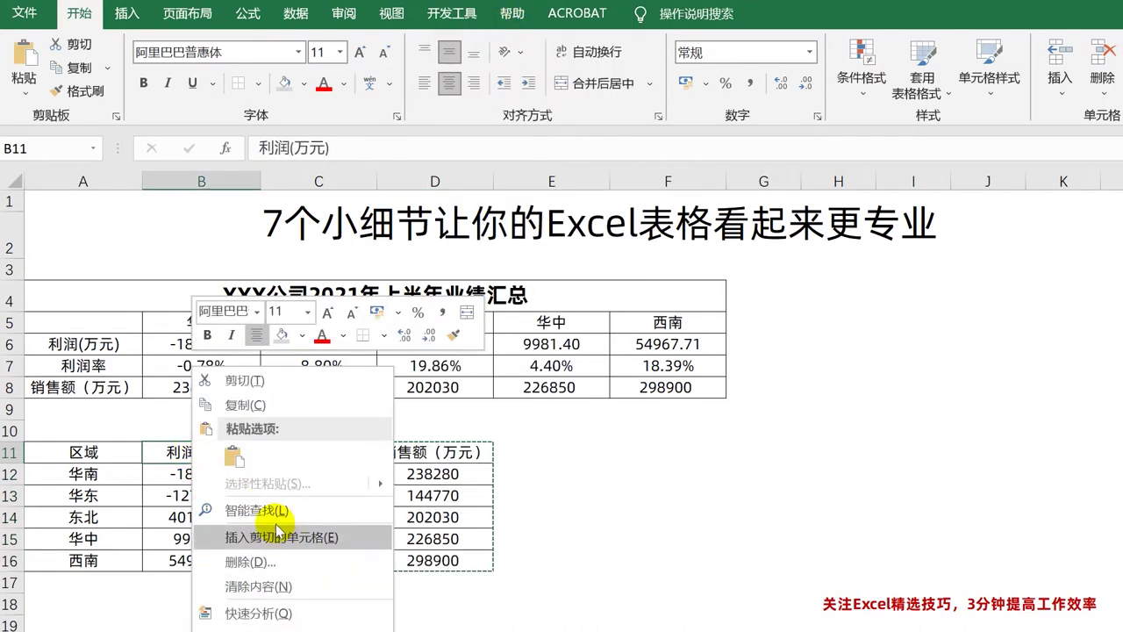
click(280, 536)
click(330, 456)
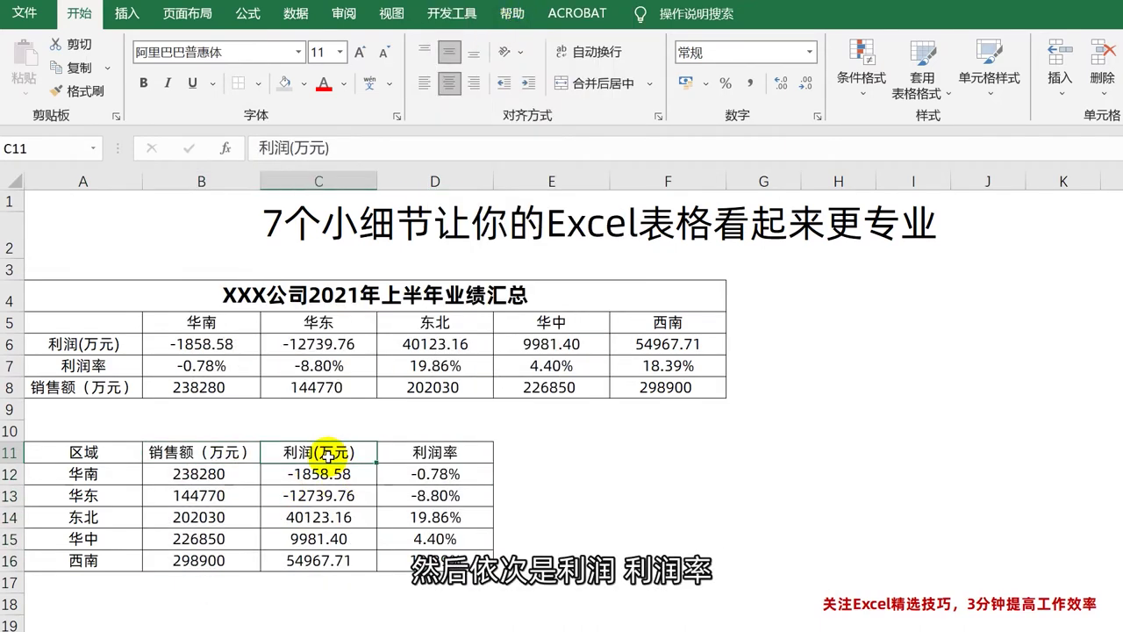
click(456, 457)
click(371, 578)
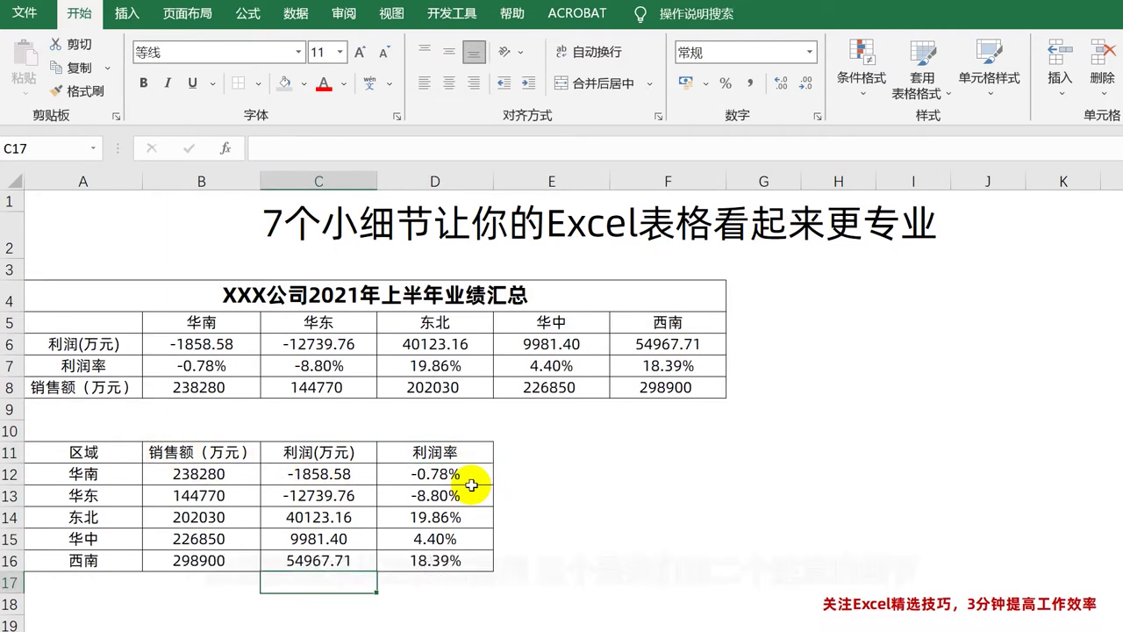
Sort the vertical table by sales, largest to smallest, putting 西南 first and 华东 last.
click(127, 537)
click(117, 476)
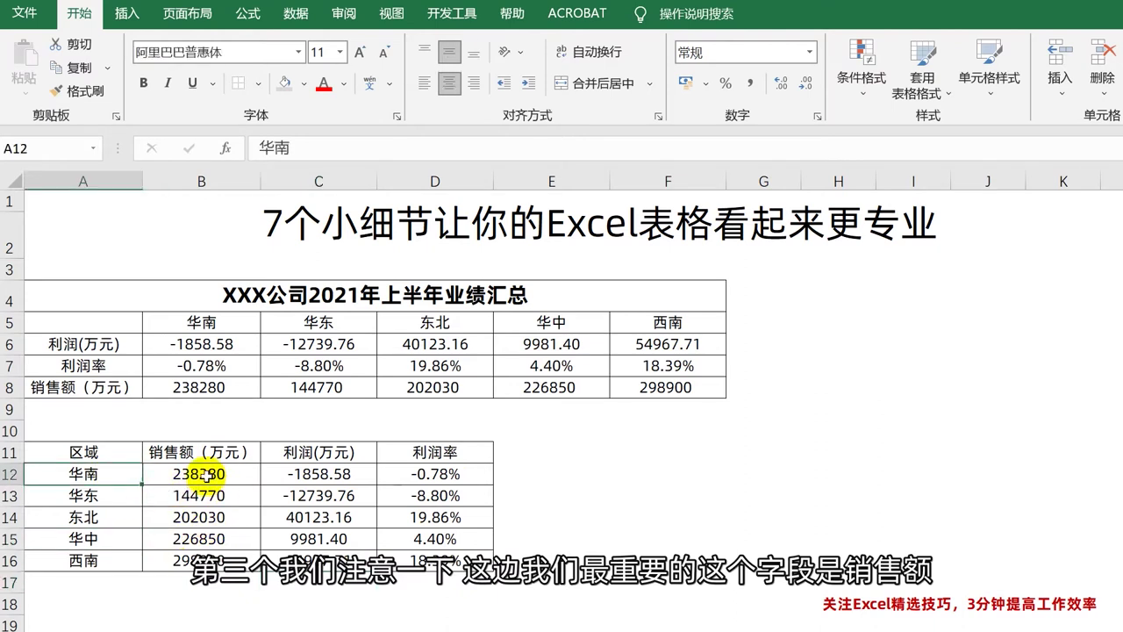
drag(203, 474, 204, 560)
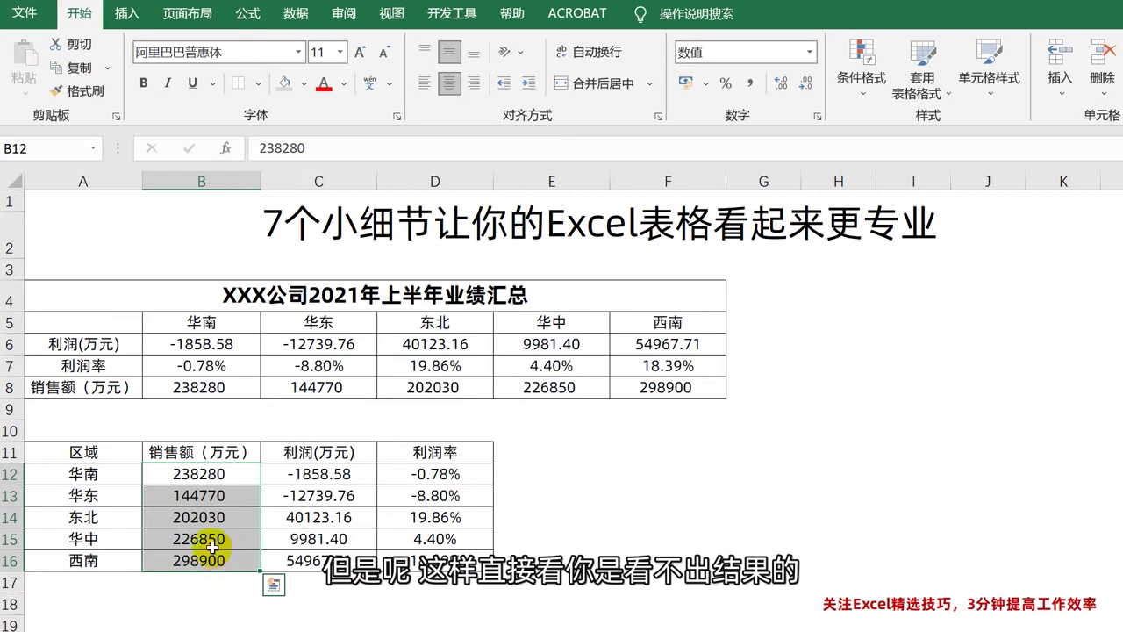
click(201, 471)
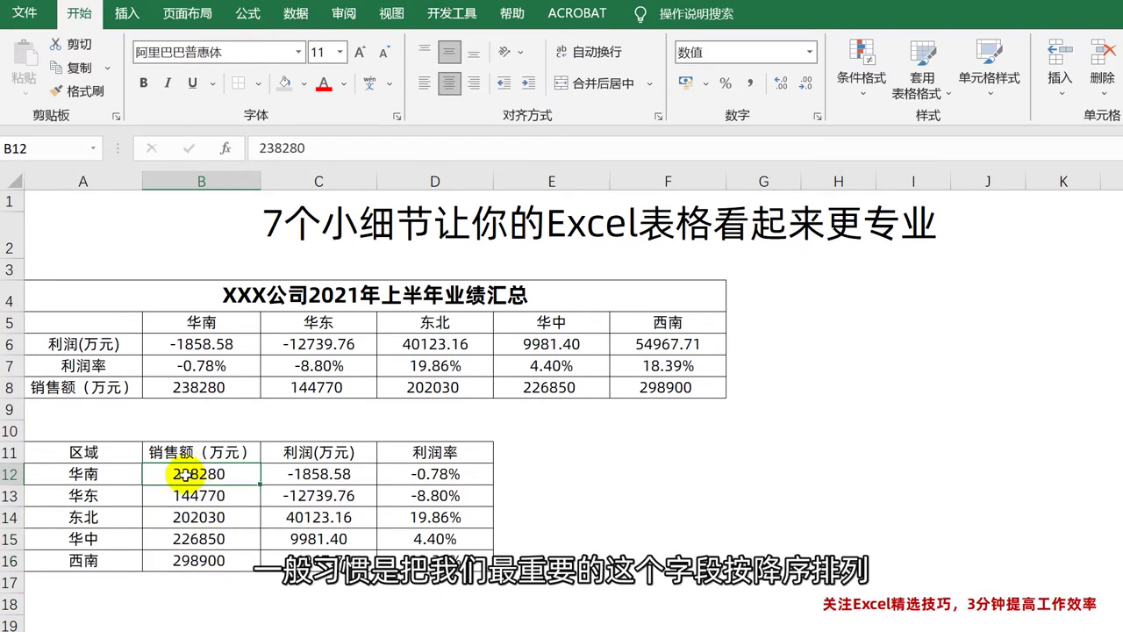
right_click(184, 475)
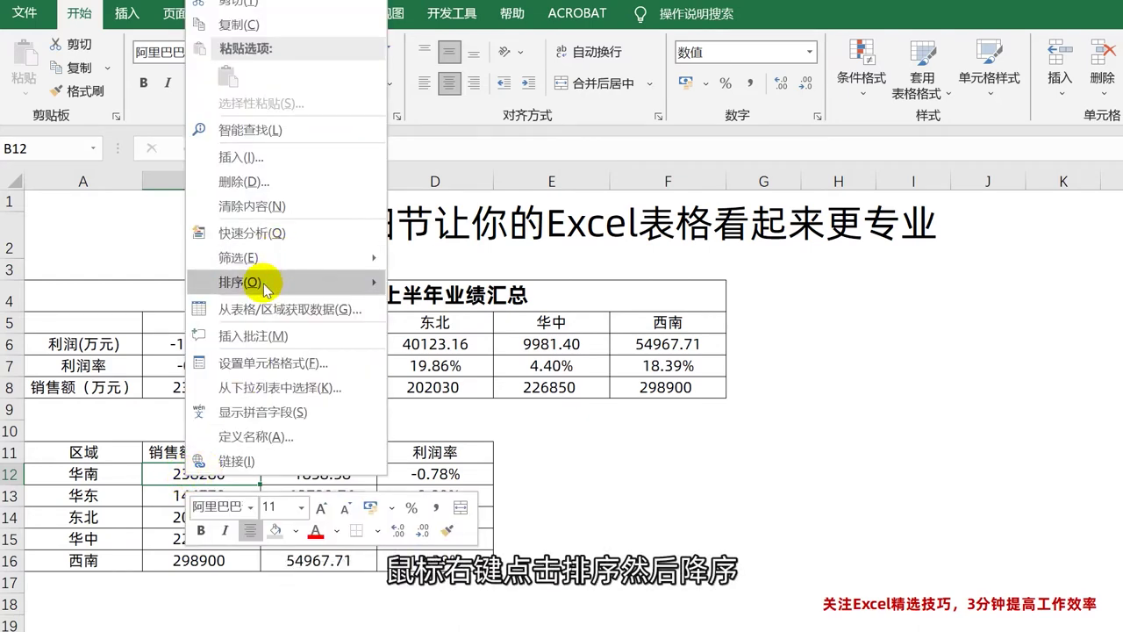
mouse_move(281, 282)
click(438, 309)
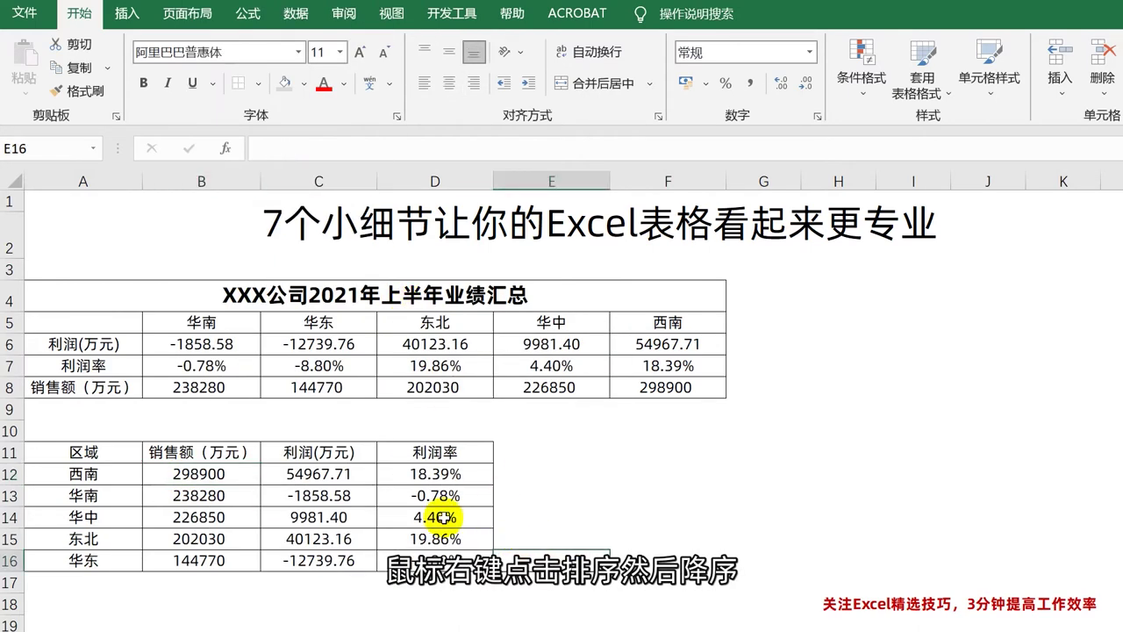
mouse_move(201, 474)
mouse_down()
mouse_move(373, 568)
mouse_move(448, 575)
mouse_up()
Select the lower table's sales, profit and profit-rate figures to review them.
click(323, 558)
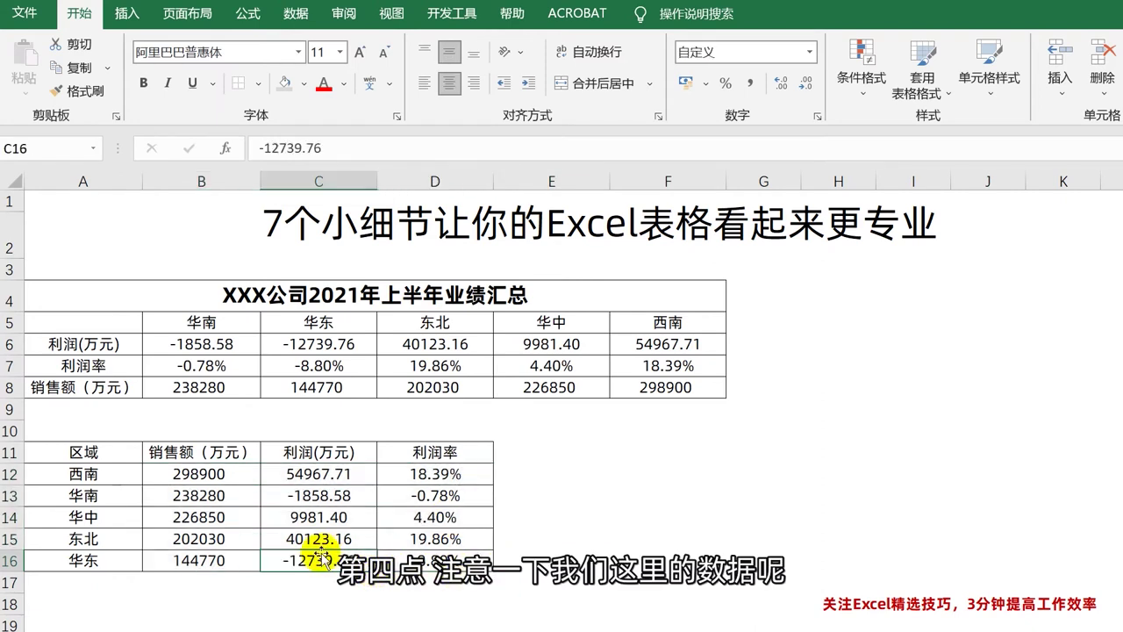
click(242, 513)
drag(215, 474, 321, 557)
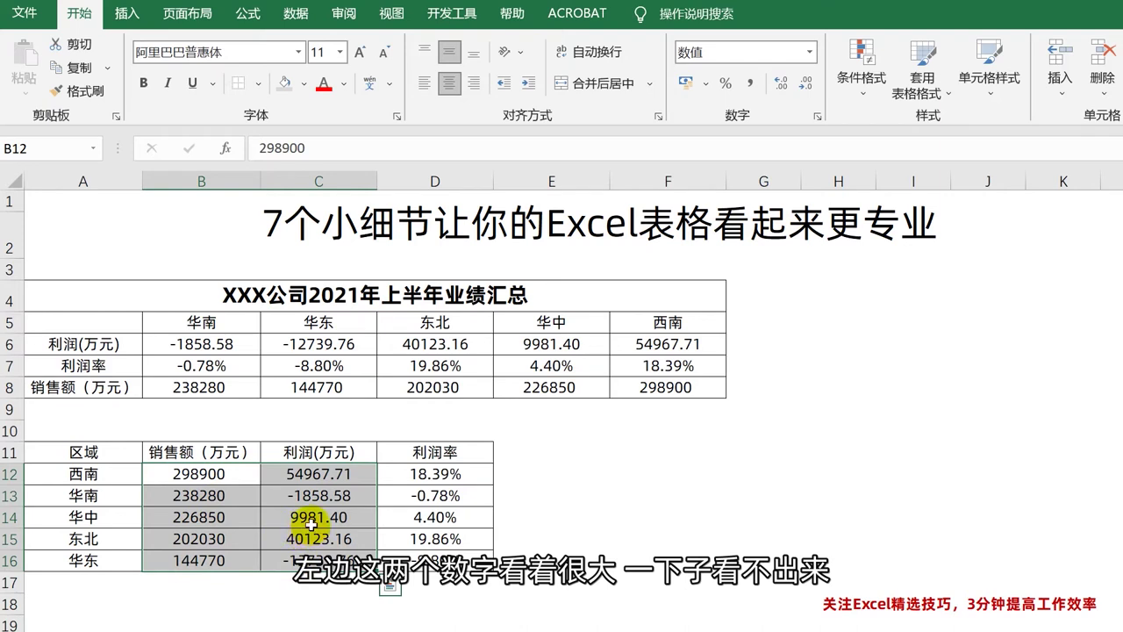
click(435, 517)
drag(435, 474, 436, 559)
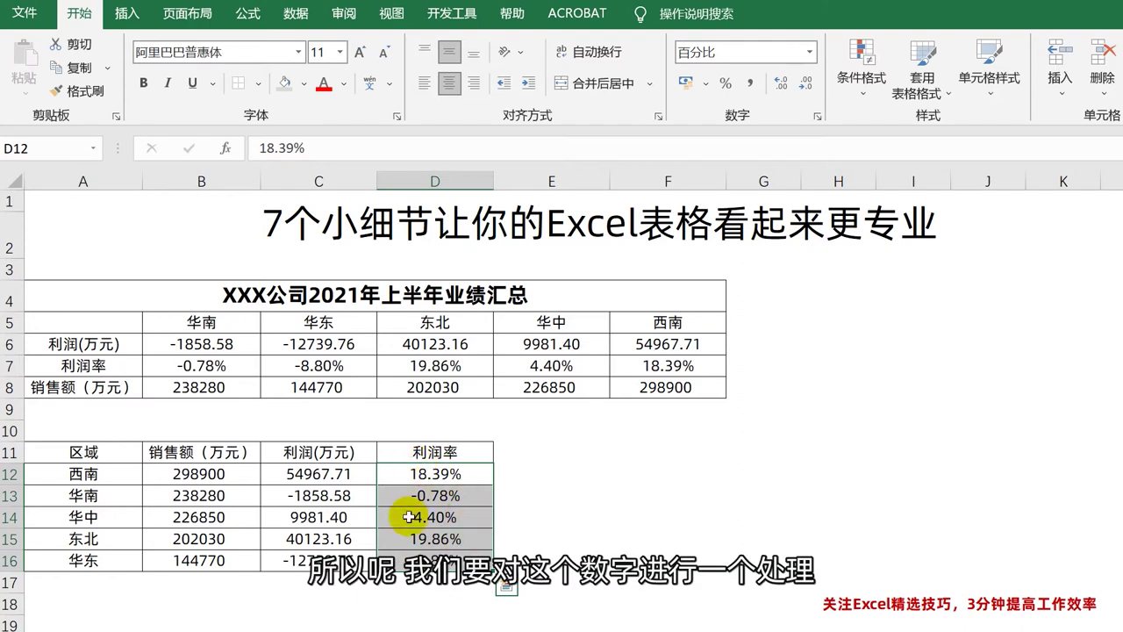
click(316, 517)
mouse_move(215, 474)
mouse_down()
mouse_move(405, 581)
mouse_move(273, 555)
mouse_up()
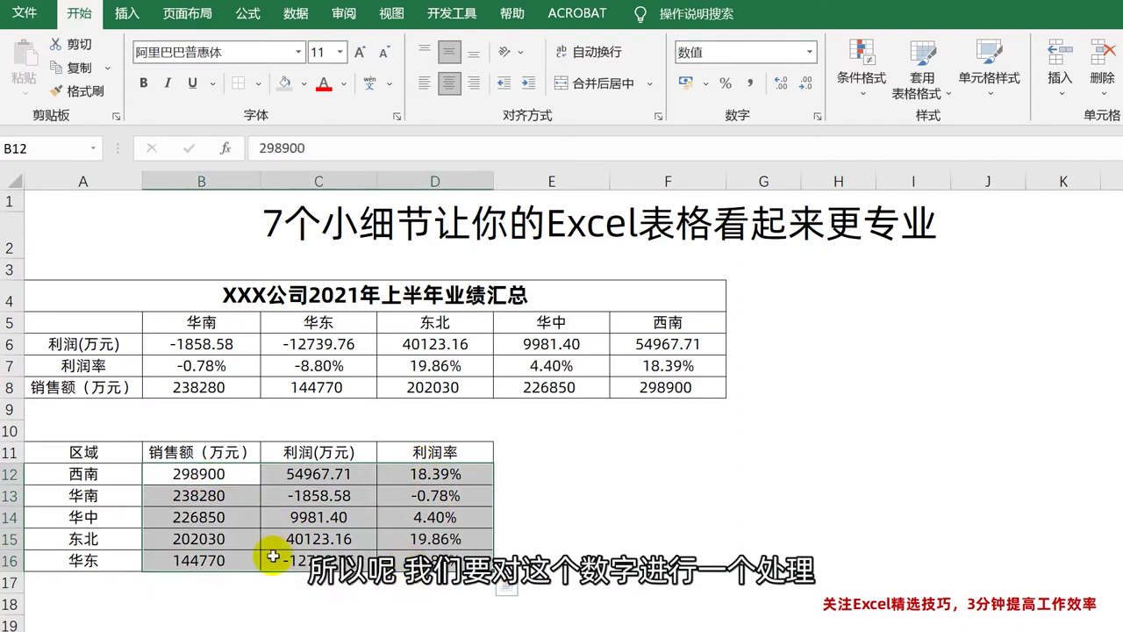
click(299, 538)
Enter =B12/10000 in E12 and fill it across to F16.
click(528, 457)
click(561, 473)
text(=)
key(Left)
key(Left)
key(Left)
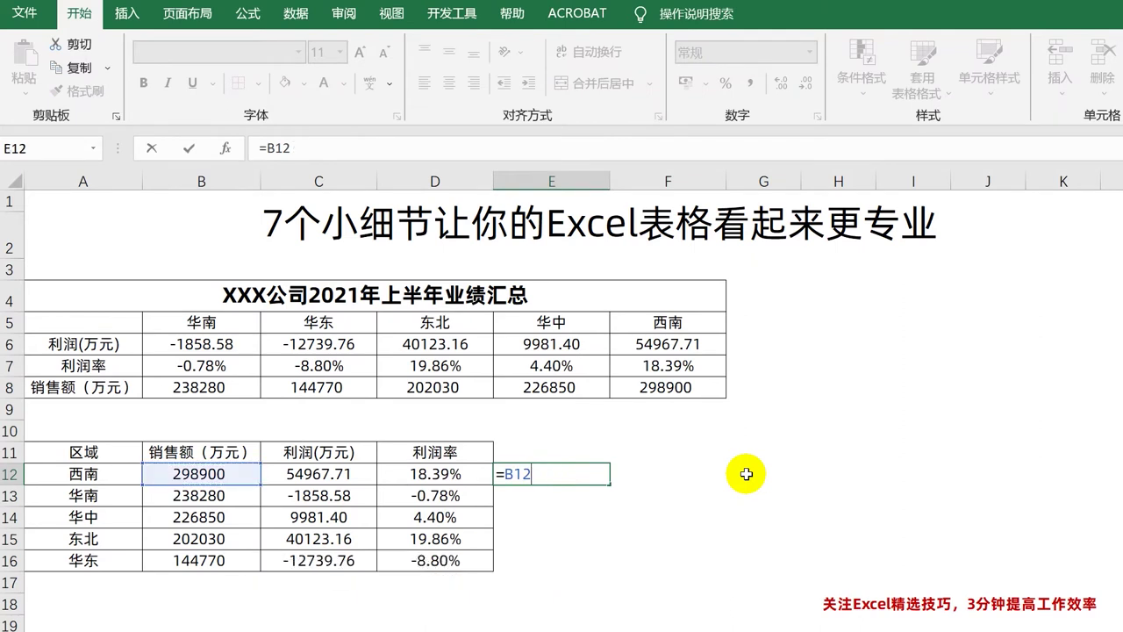
text(000)
key(Return)
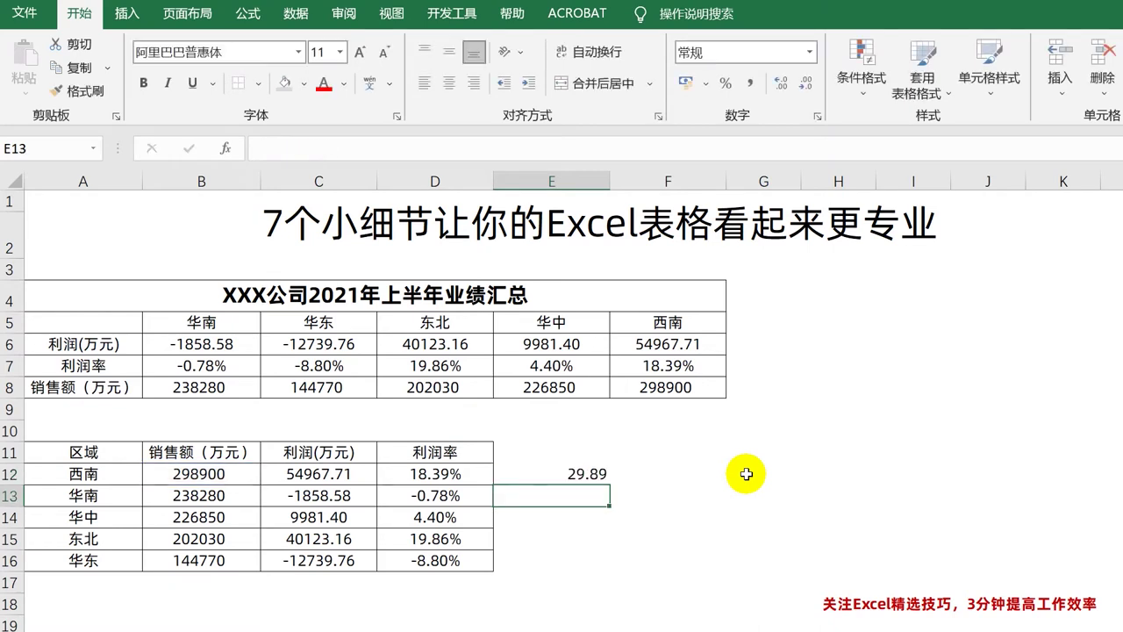
click(580, 475)
mouse_move(611, 488)
mouse_down()
mouse_move(728, 491)
mouse_move(710, 570)
mouse_up()
Paste the converted figures as values over B12:C16 and clear the helper cells E12:F16.
right_click(702, 527)
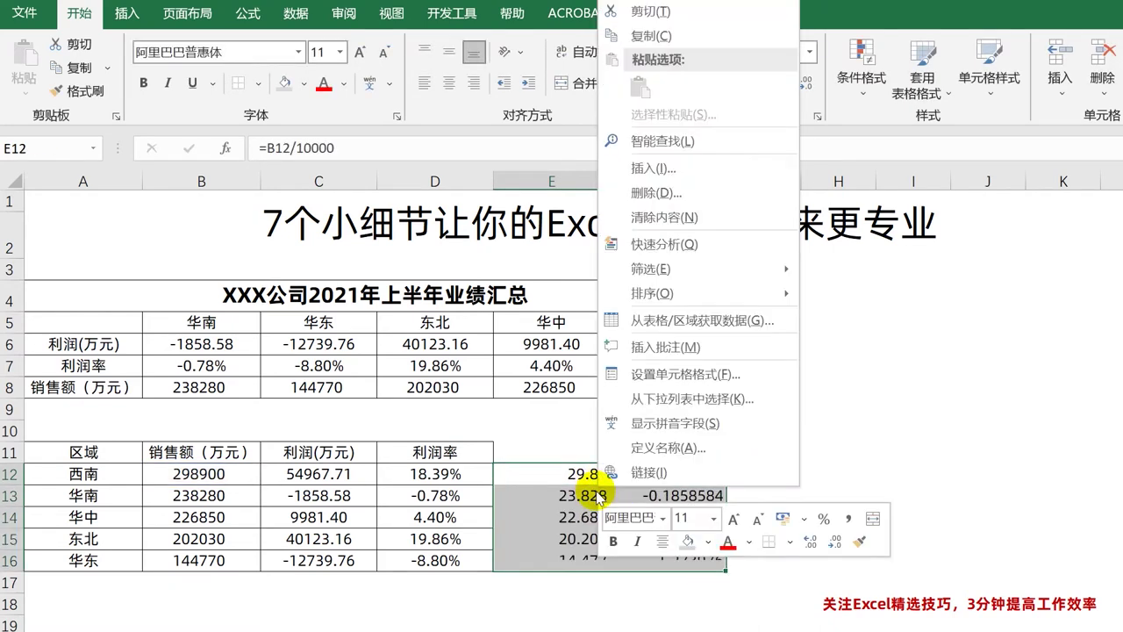
click(694, 37)
right_click(601, 513)
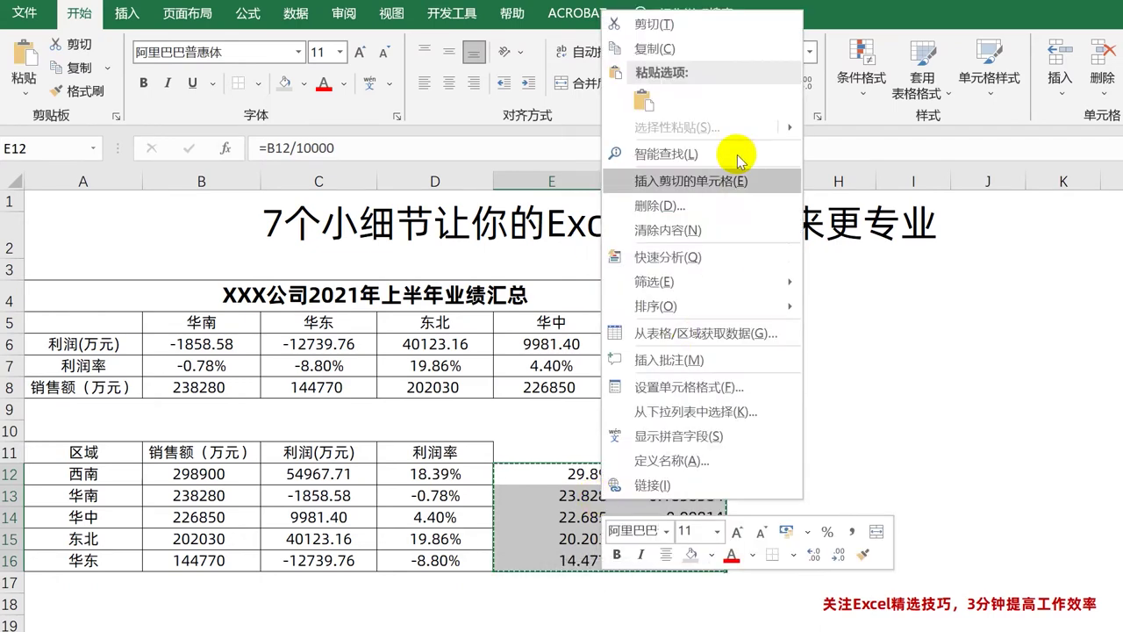
key(Escape)
drag(230, 465, 319, 560)
right_click(197, 481)
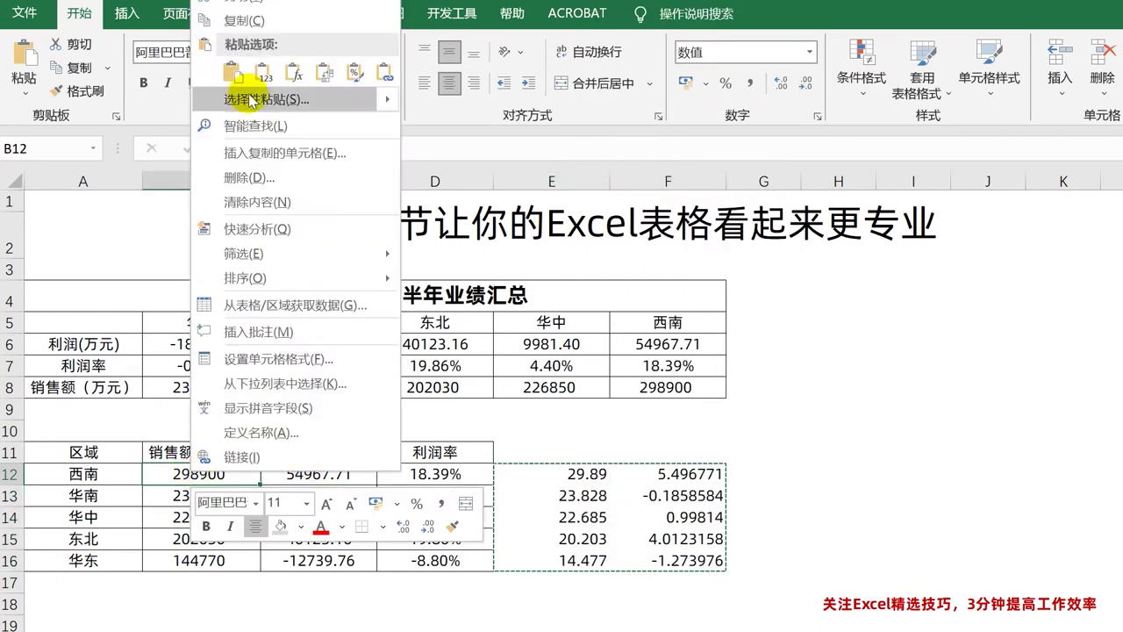
click(238, 88)
drag(590, 480, 676, 553)
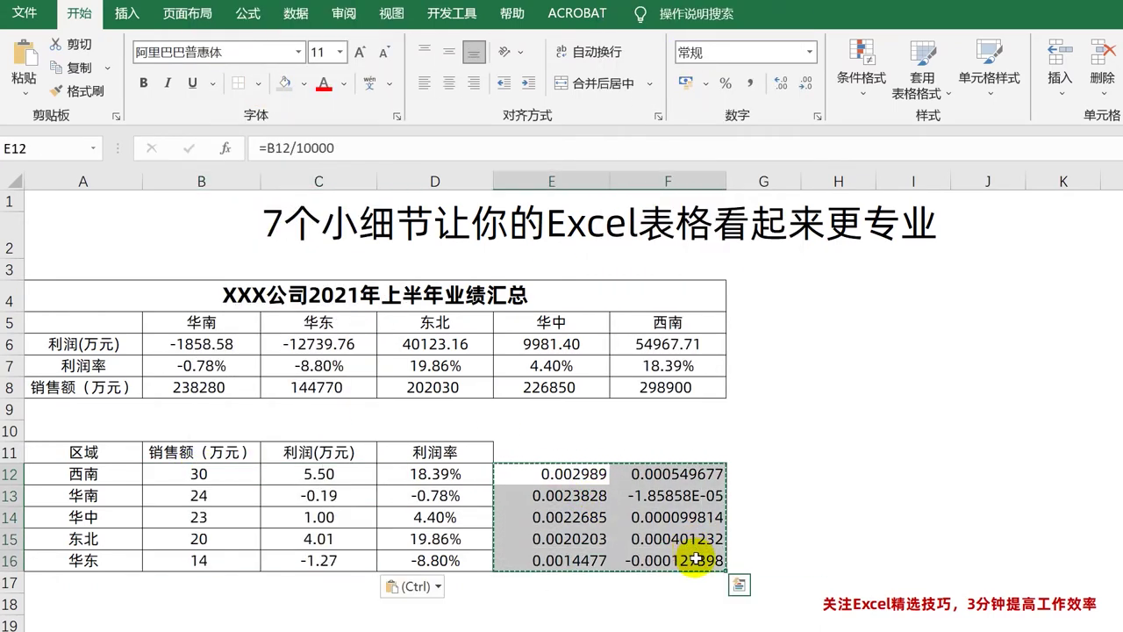
key(Delete)
drag(435, 474, 457, 546)
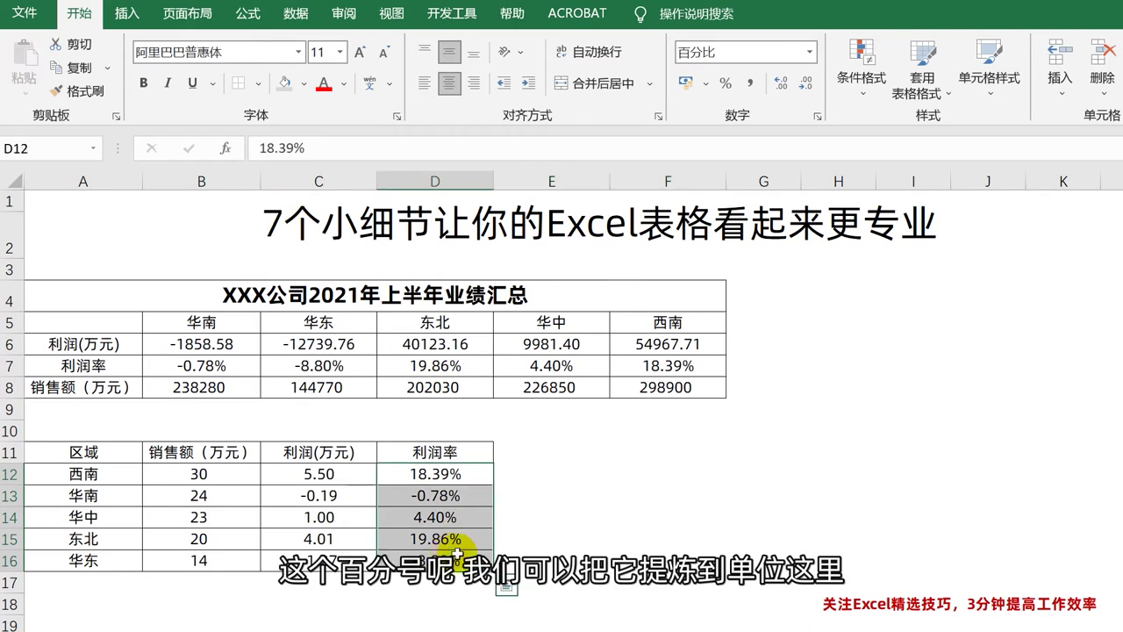
Rename the rate and profit headers to 利润率(%) and 利润(亿元).
click(457, 453)
double_click(456, 452)
text(())
key(Left)
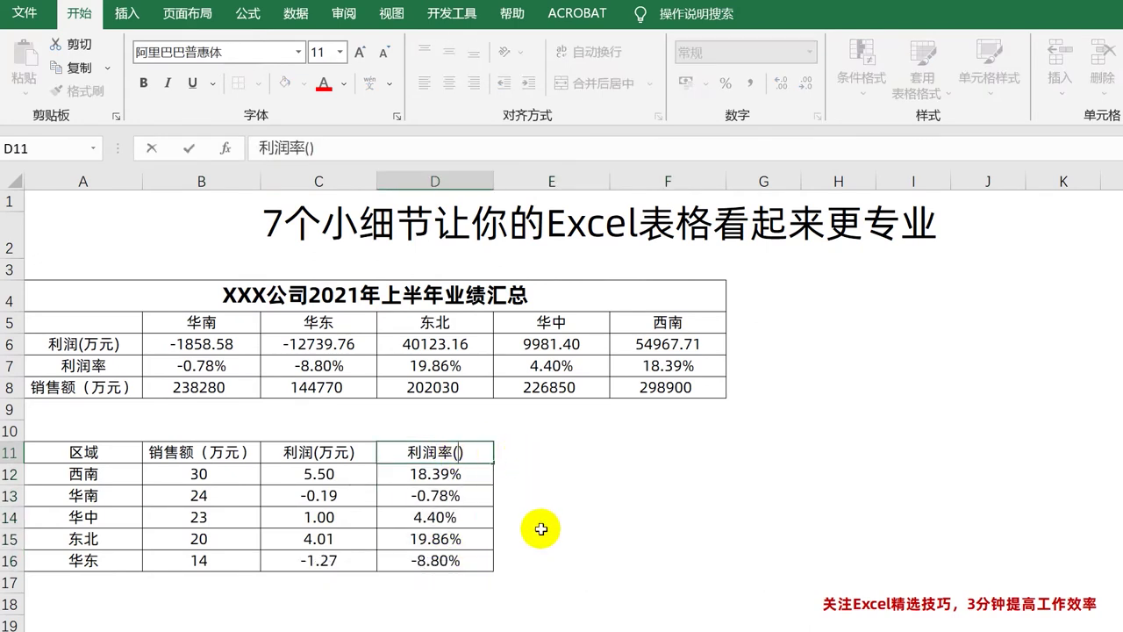
text(%)
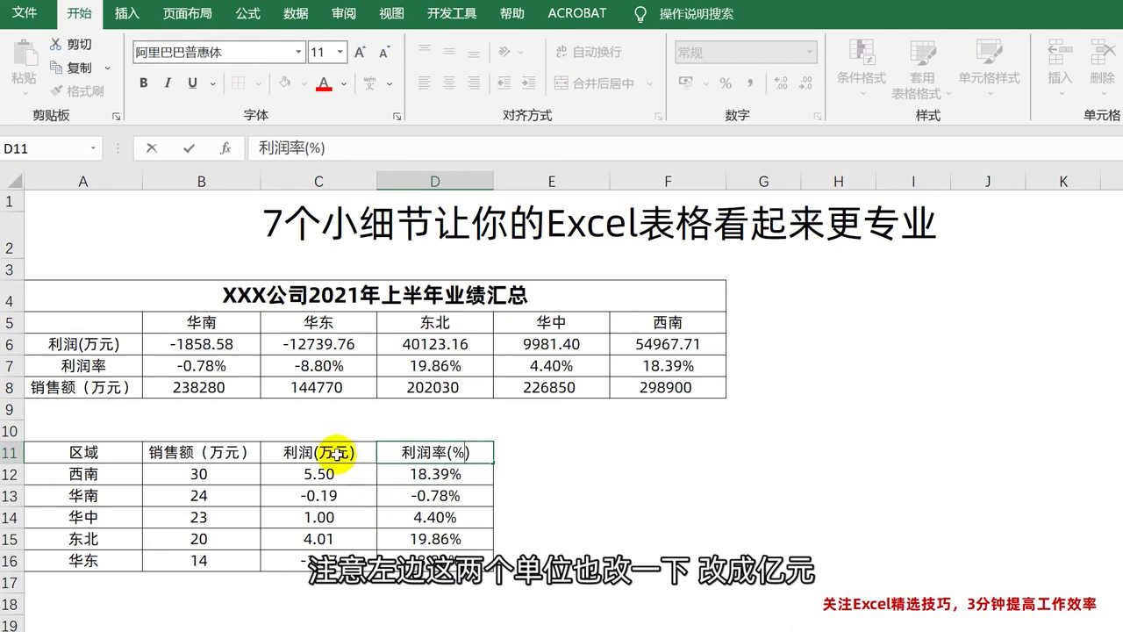
click(334, 461)
key(F2)
text(yi)
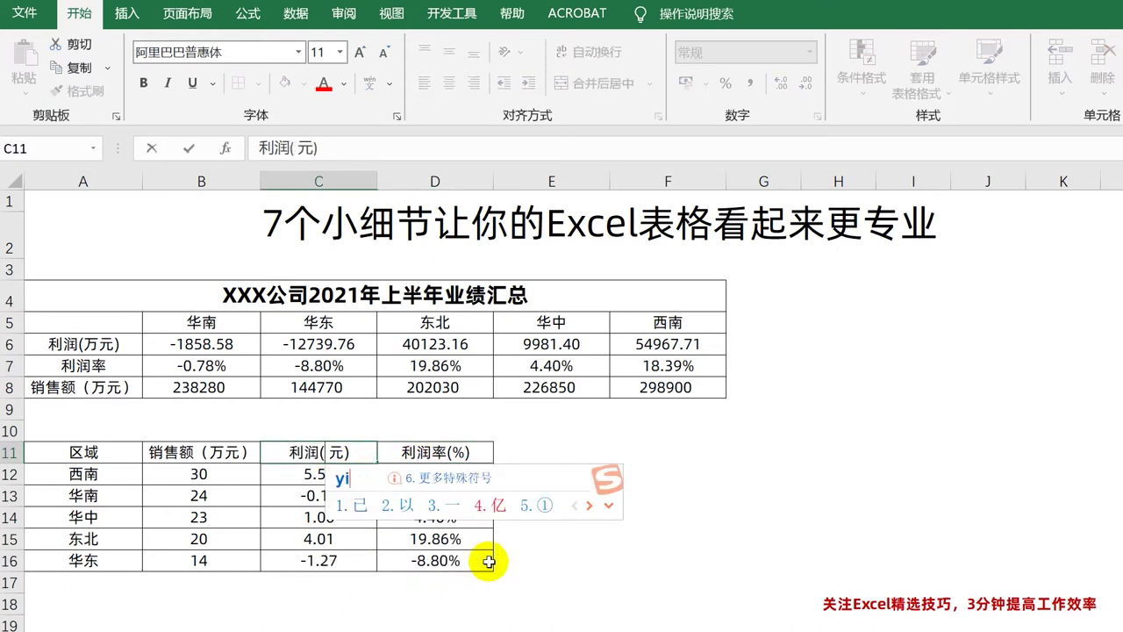
key(4)
Rename the sales header to 销售额（亿元）.
click(227, 452)
double_click(227, 452)
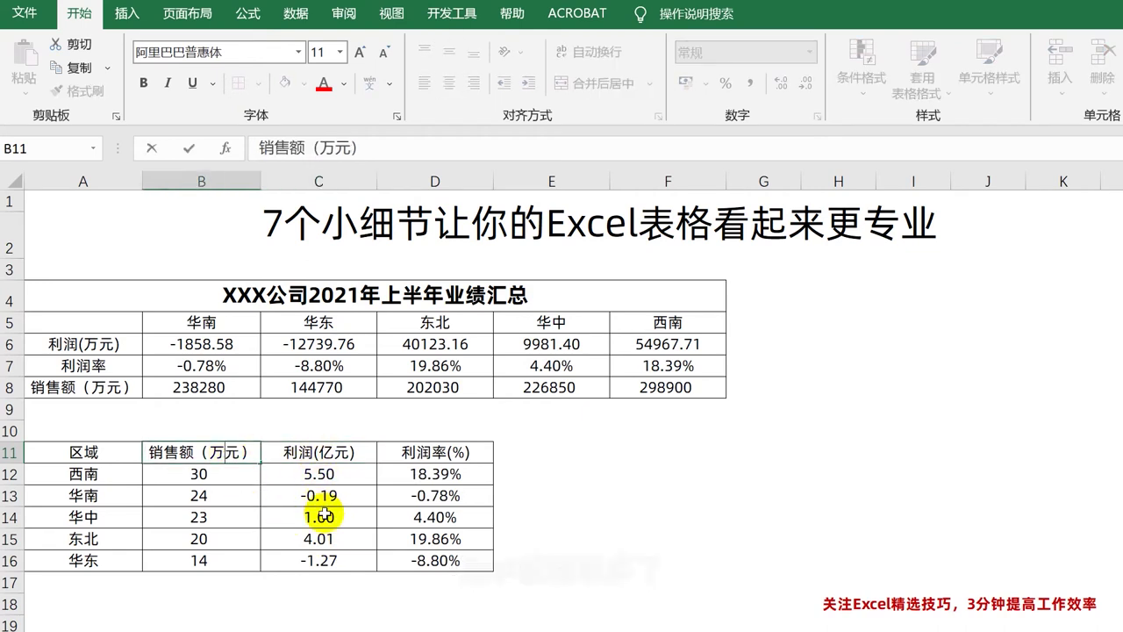
text(yi)
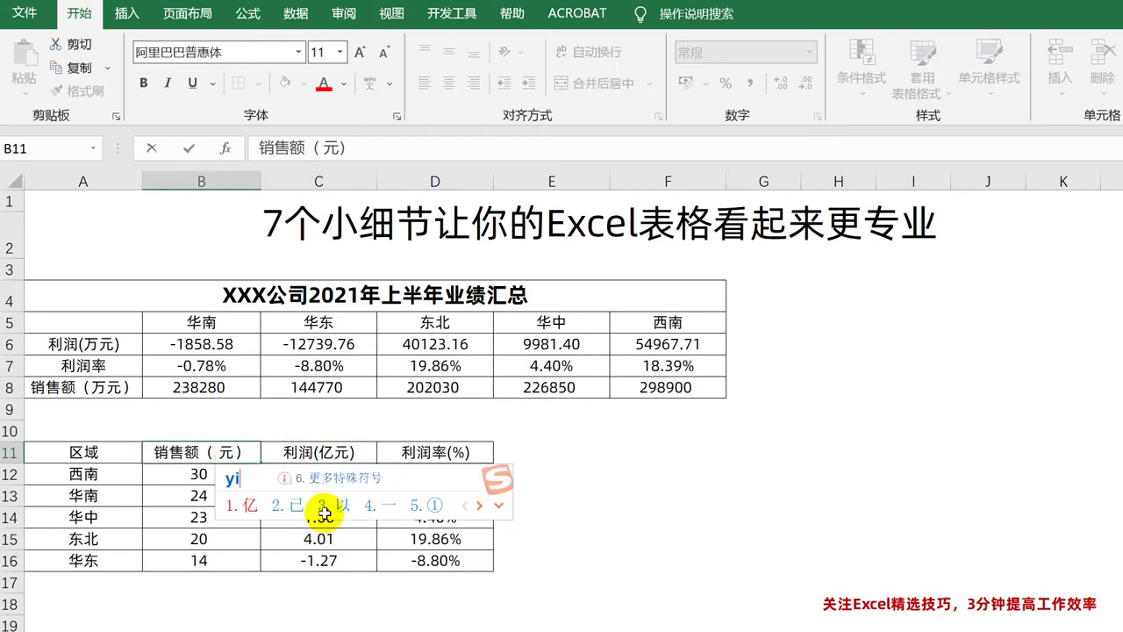
key(space)
click(405, 540)
click(475, 472)
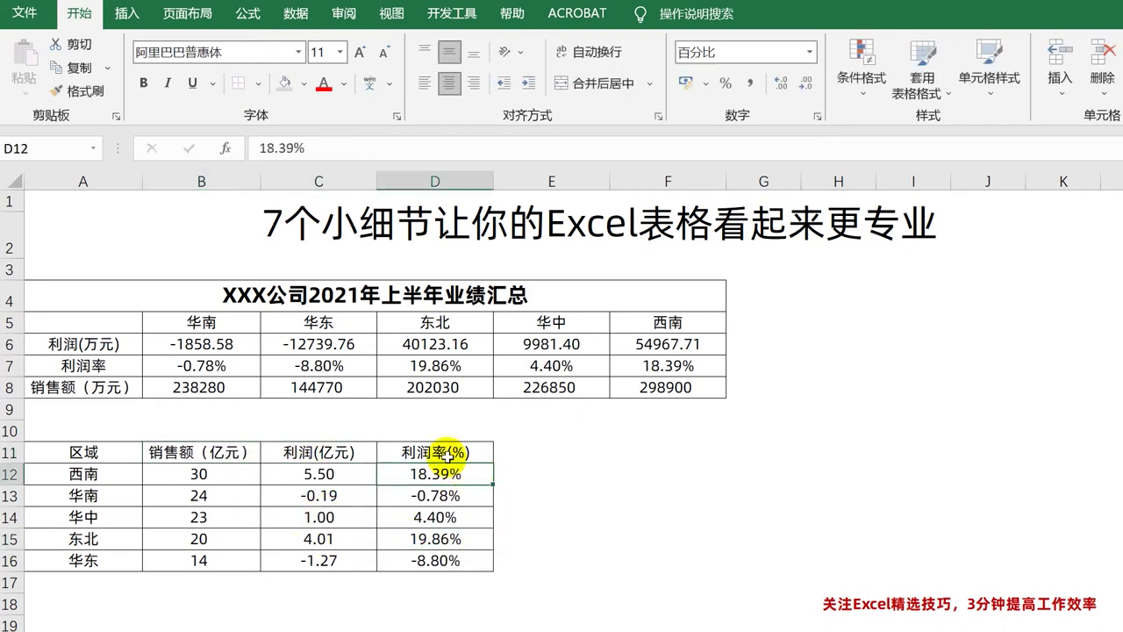
click(527, 478)
Enter =D12*100 in E12 and fill it down to E16.
text(=)
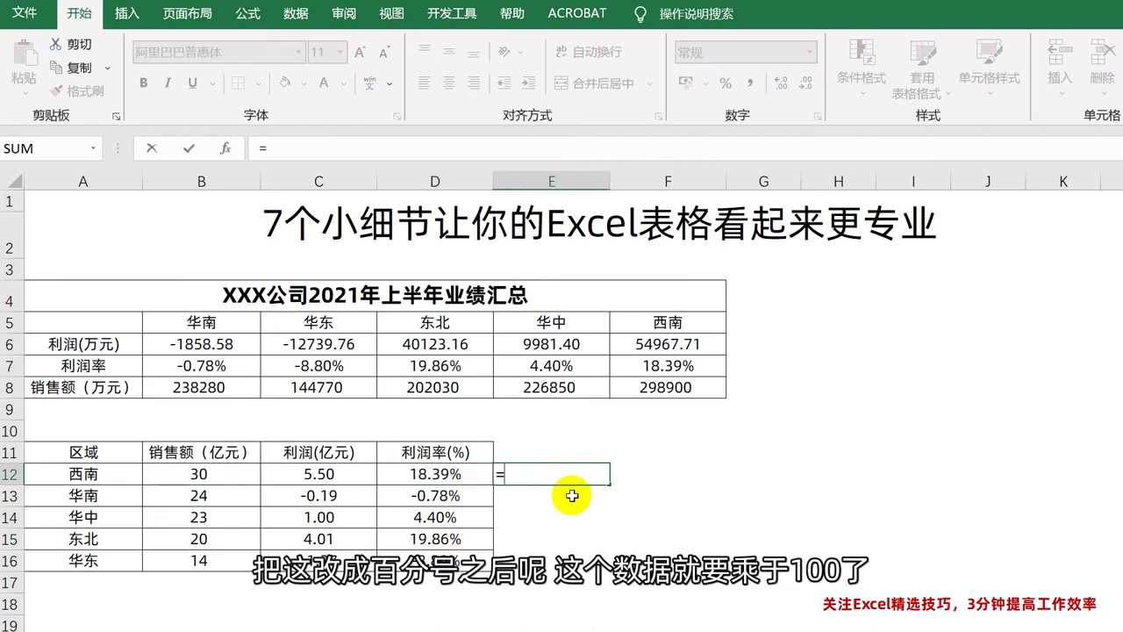
key(Left)
text(*)
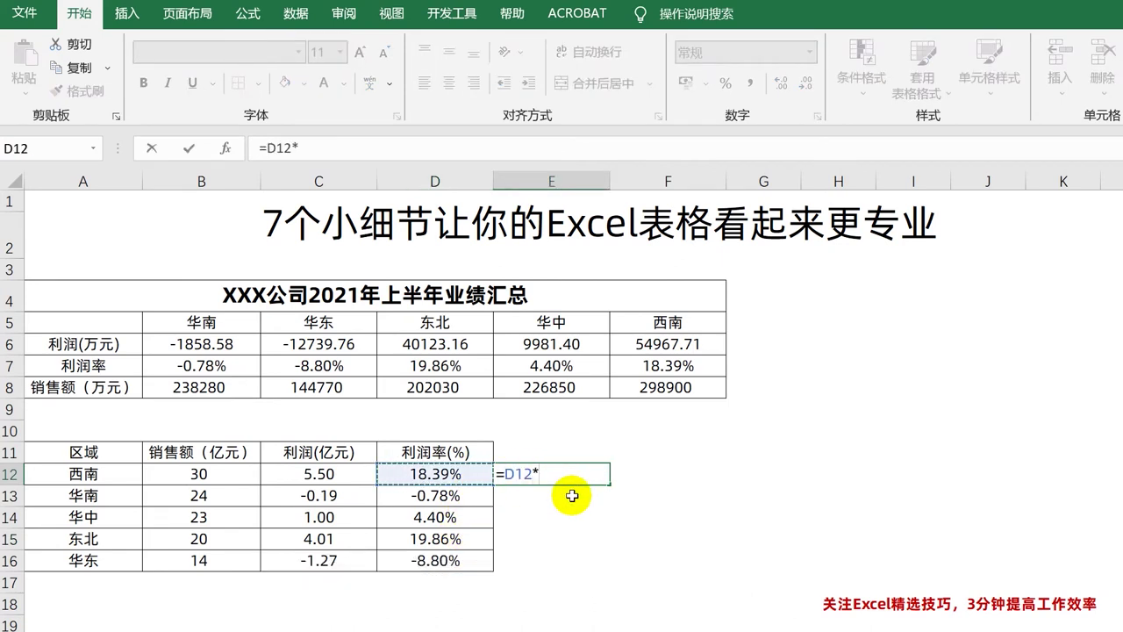
key(Return)
click(605, 482)
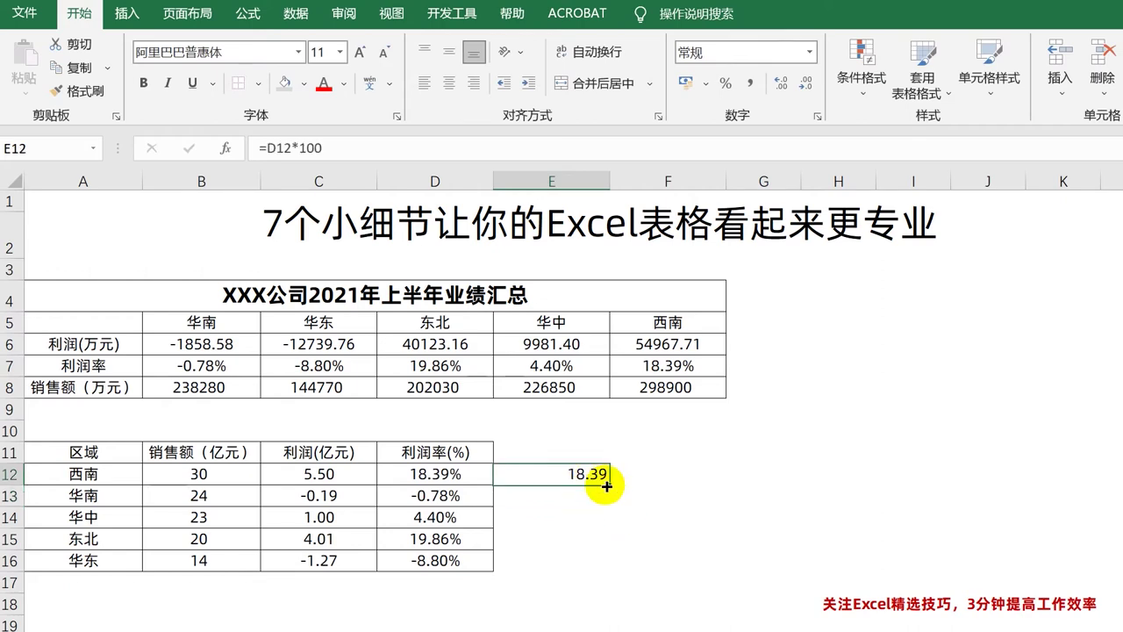
drag(610, 489, 606, 566)
Paste the ×100 results as values over D12:D16 and clear the helper column.
right_click(569, 561)
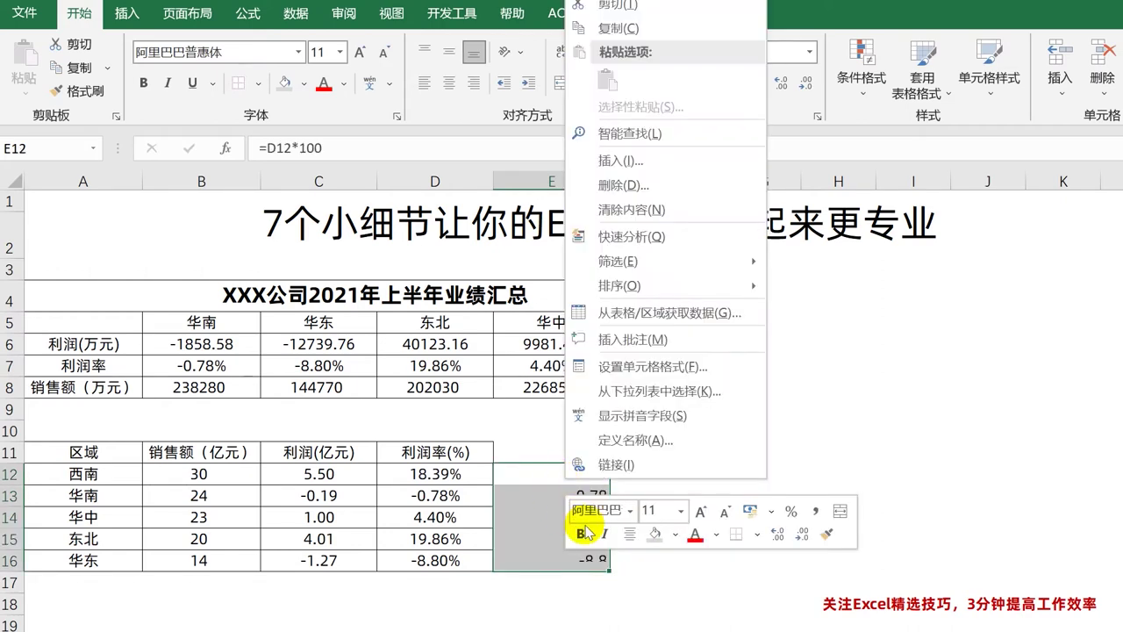
click(619, 28)
right_click(465, 476)
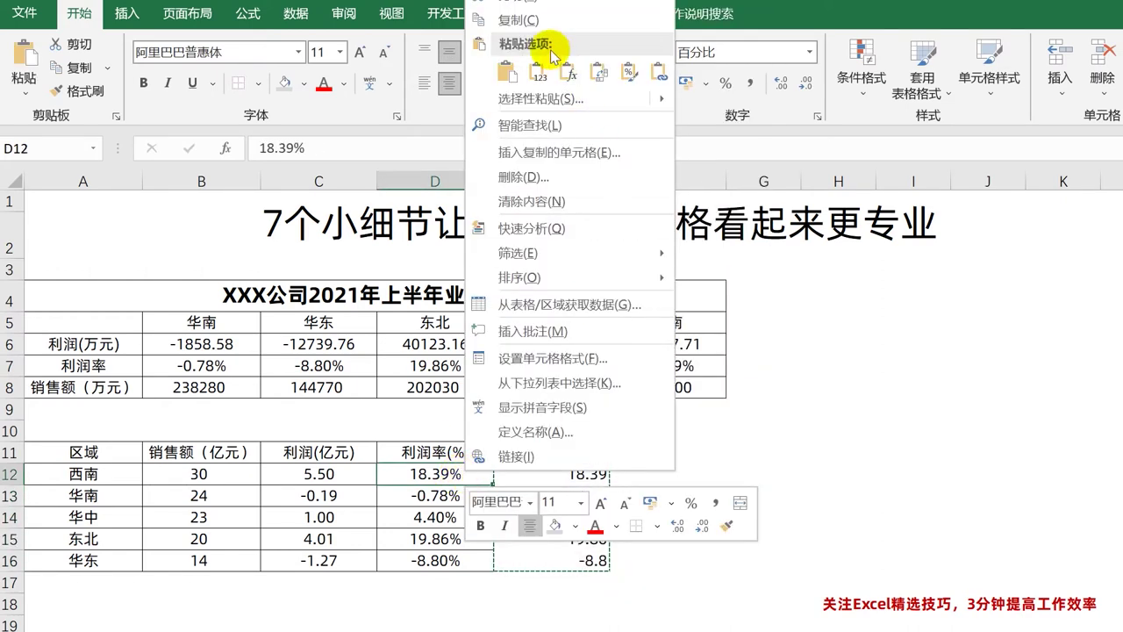
click(534, 70)
mouse_move(589, 477)
mouse_down()
mouse_move(584, 566)
mouse_move(570, 465)
mouse_up()
key(Delete)
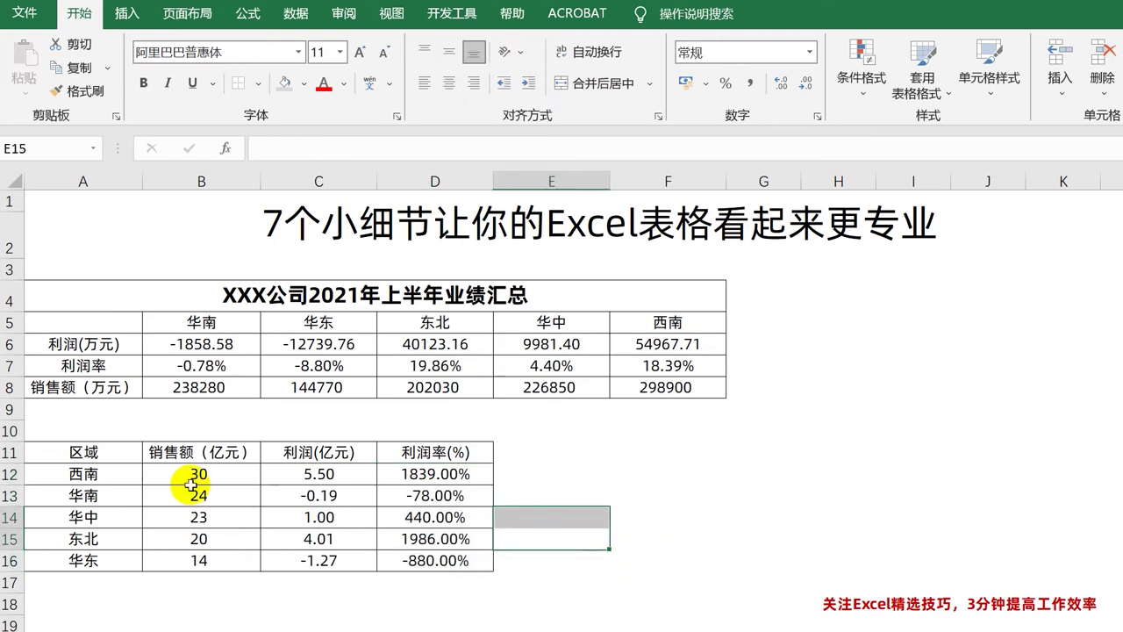
click(191, 479)
Format B12:D16 as Number with 2 decimals and negatives shown as -1234.10.
shift+click(474, 564)
click(809, 52)
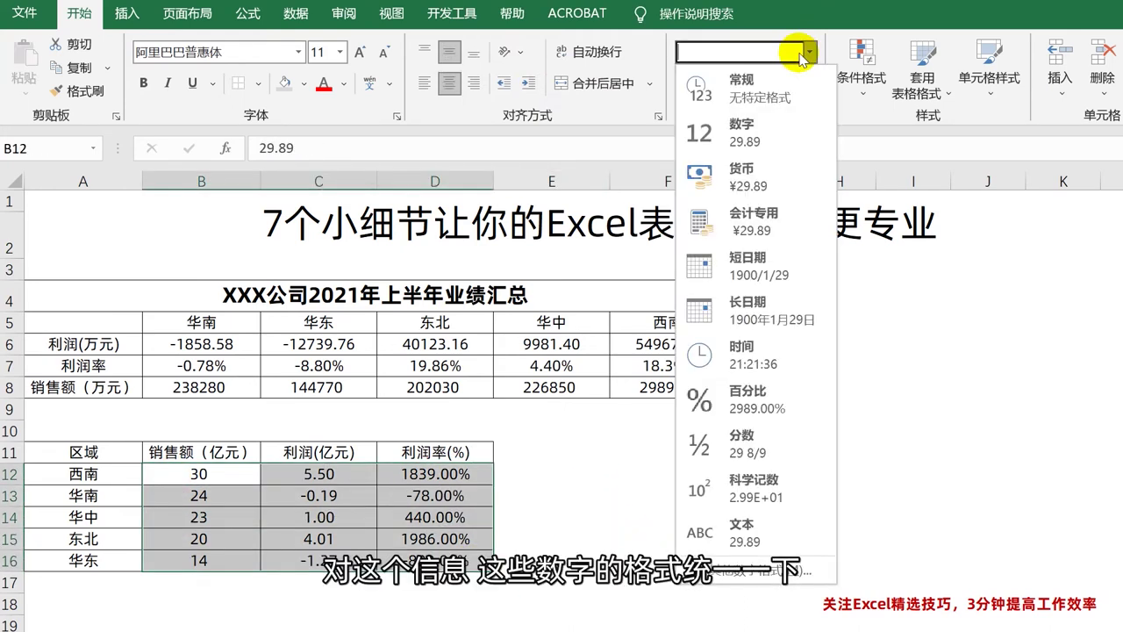
click(756, 141)
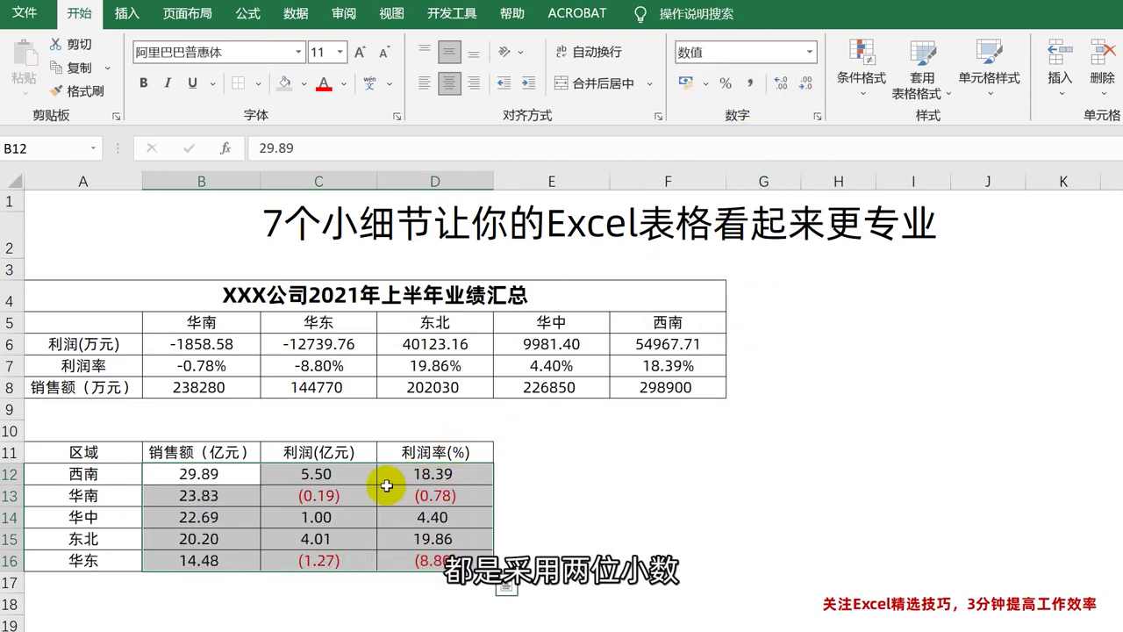
right_click(352, 508)
click(427, 392)
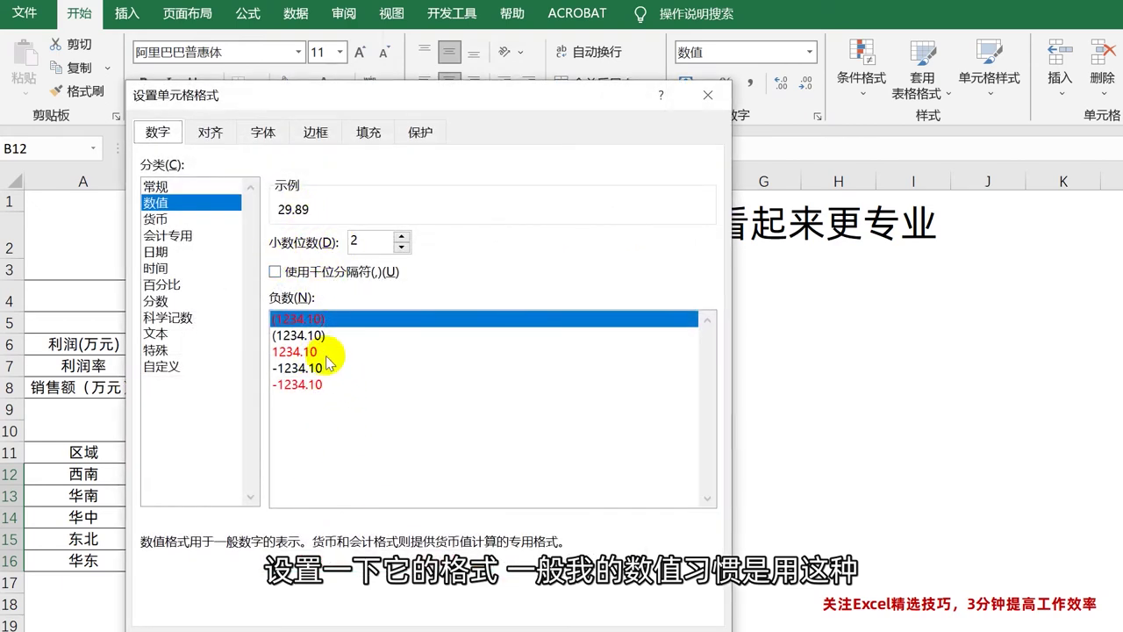
click(313, 368)
key(Return)
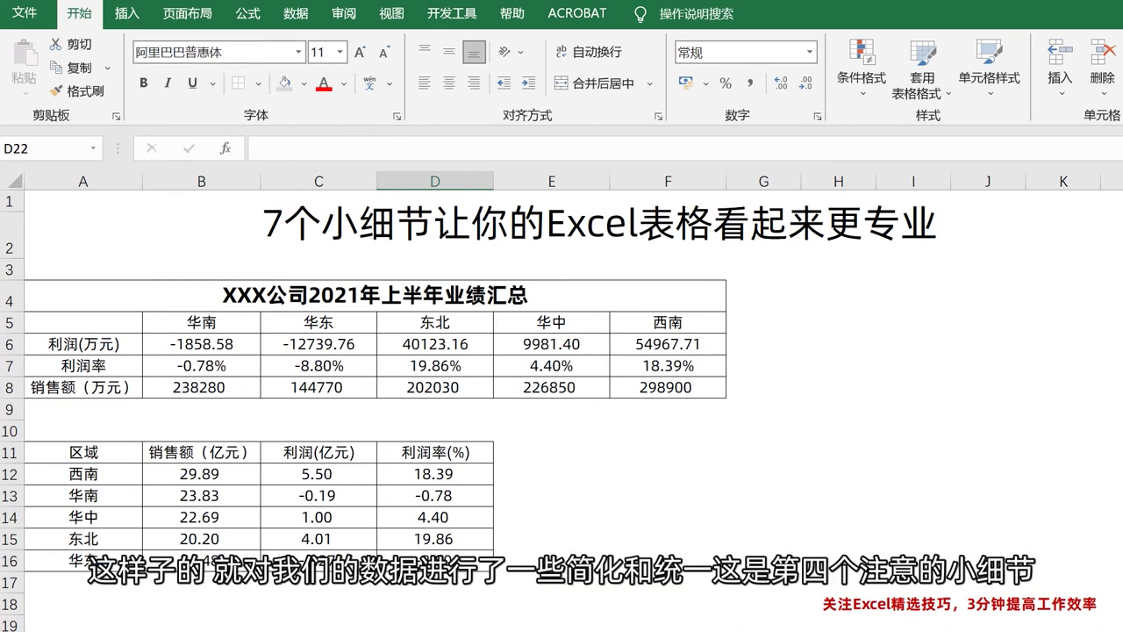
Select A11:D16 and apply No Border to the whole regional table.
click(211, 474)
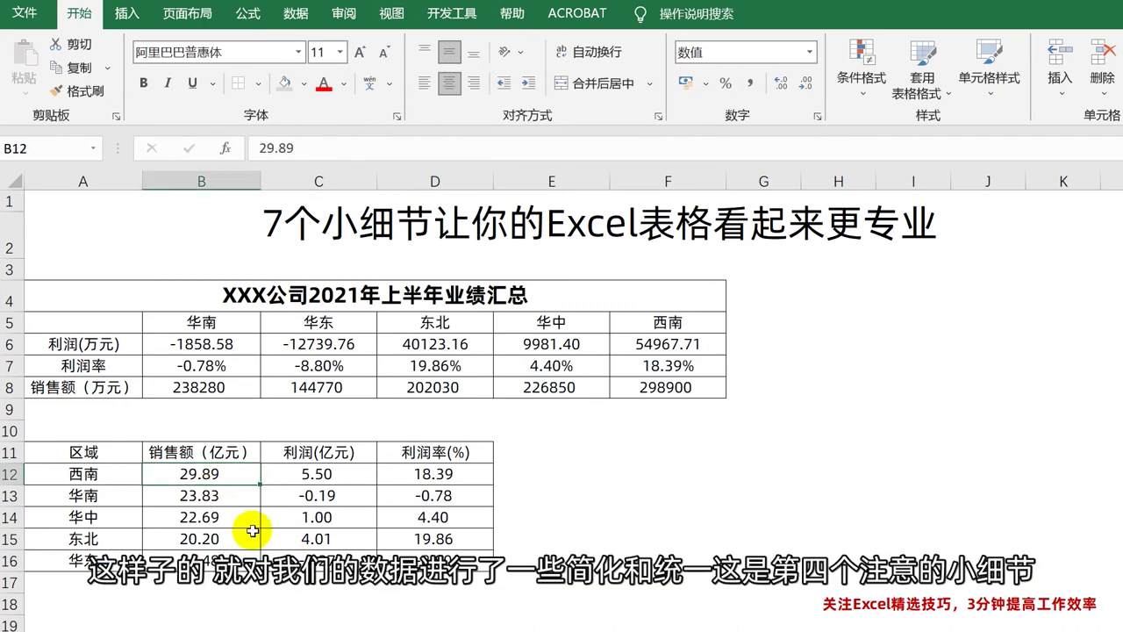
click(364, 531)
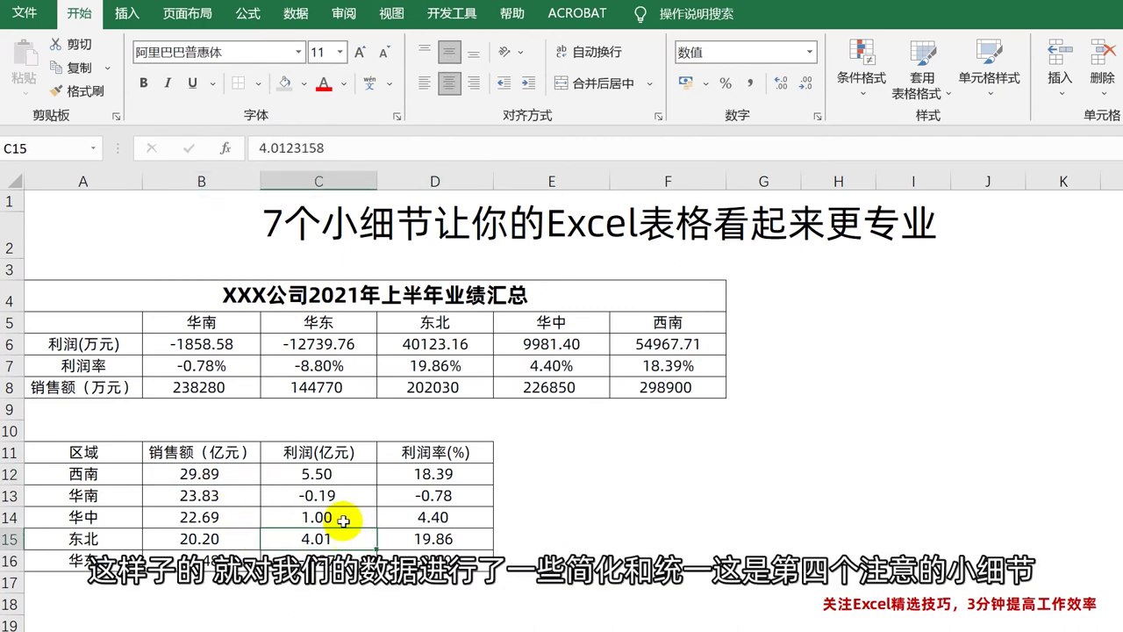
key(ctrl+Up)
key(Left)
key(Left)
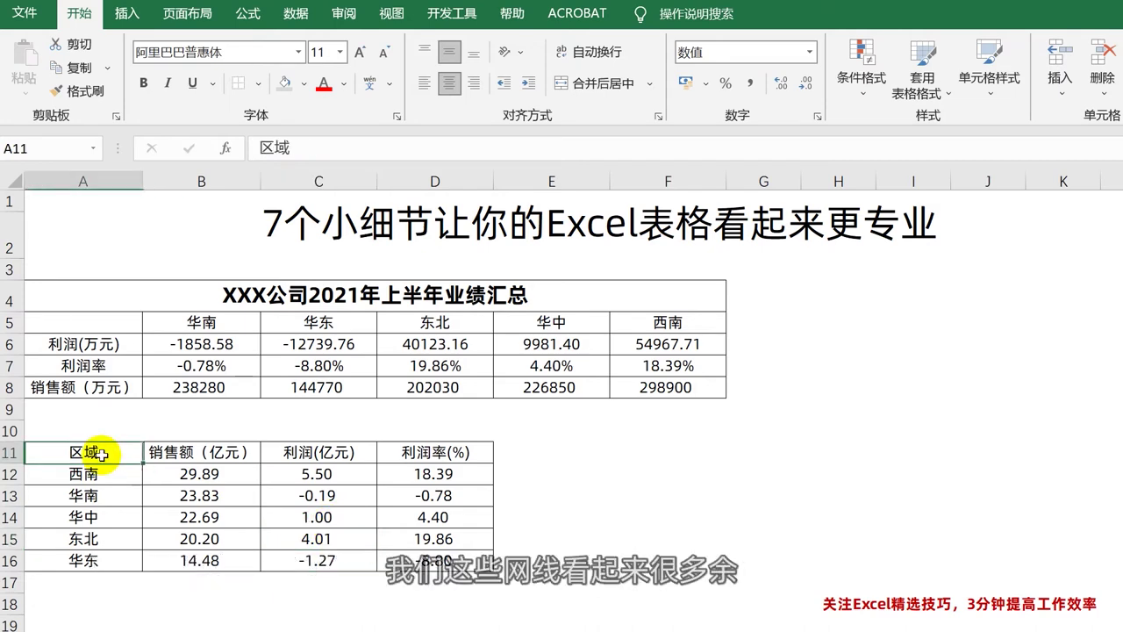
key(shift+Right)
key(shift+Right)
key(shift+Right)
key(shift+Down)
key(shift+Down)
key(shift+Down)
key(shift+Down)
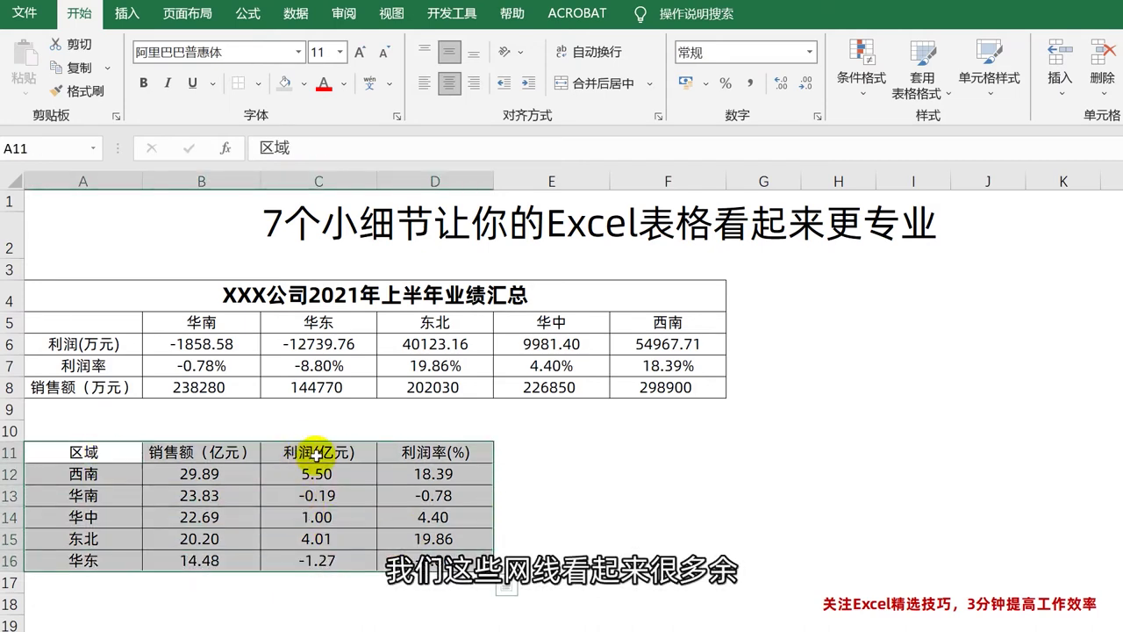
click(259, 85)
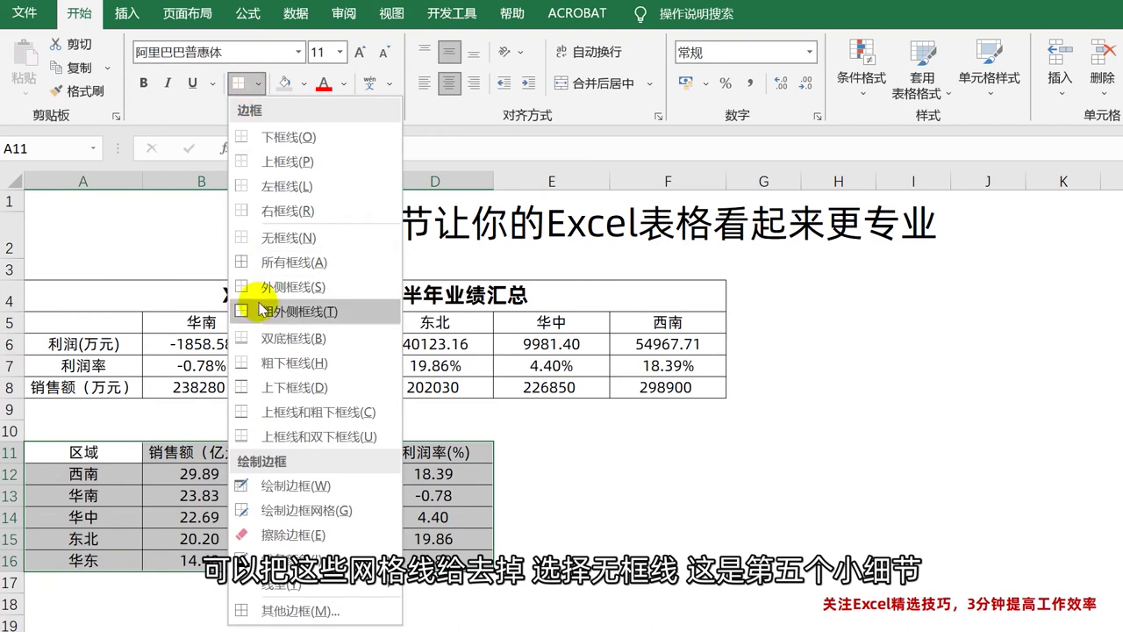
click(251, 237)
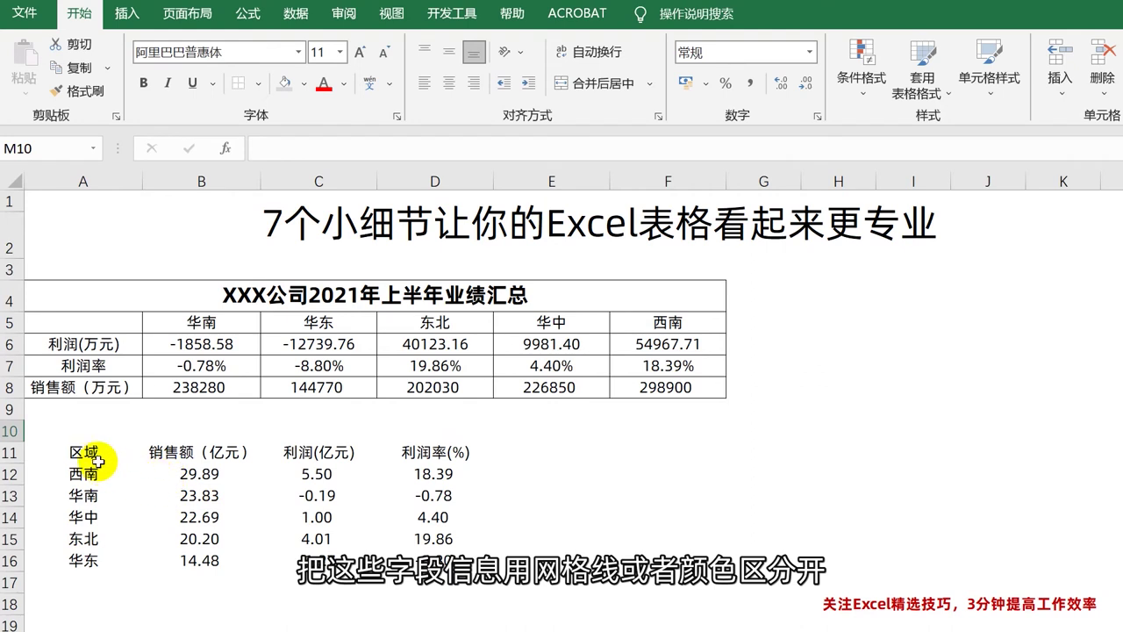
Give header row A11:D11 a black fill with white text.
drag(99, 461, 386, 452)
click(194, 537)
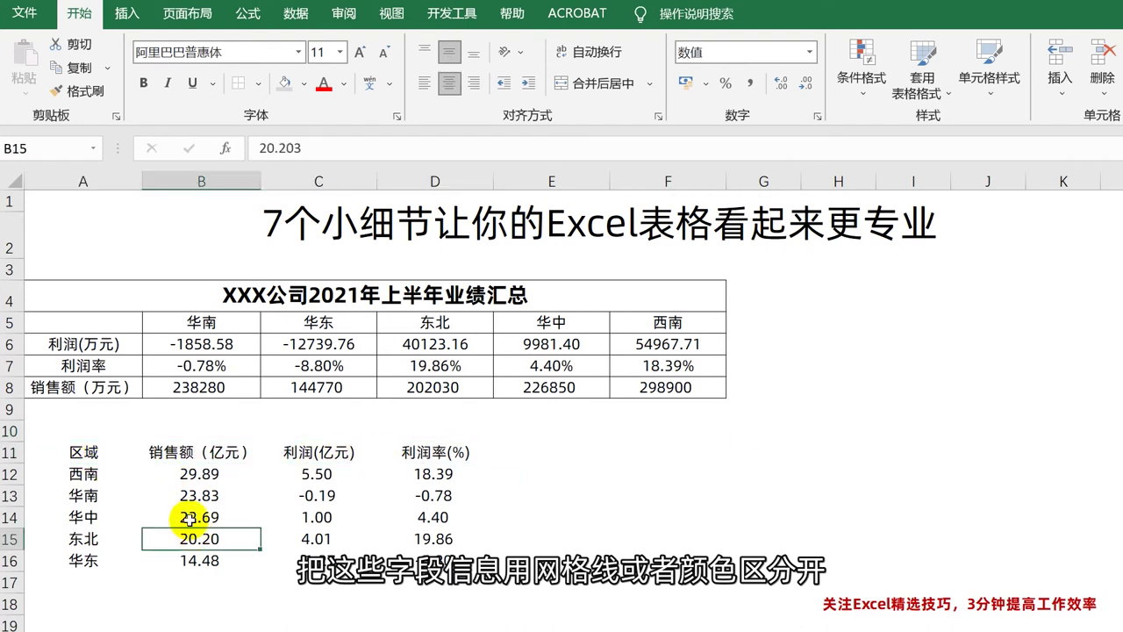
drag(93, 451, 409, 449)
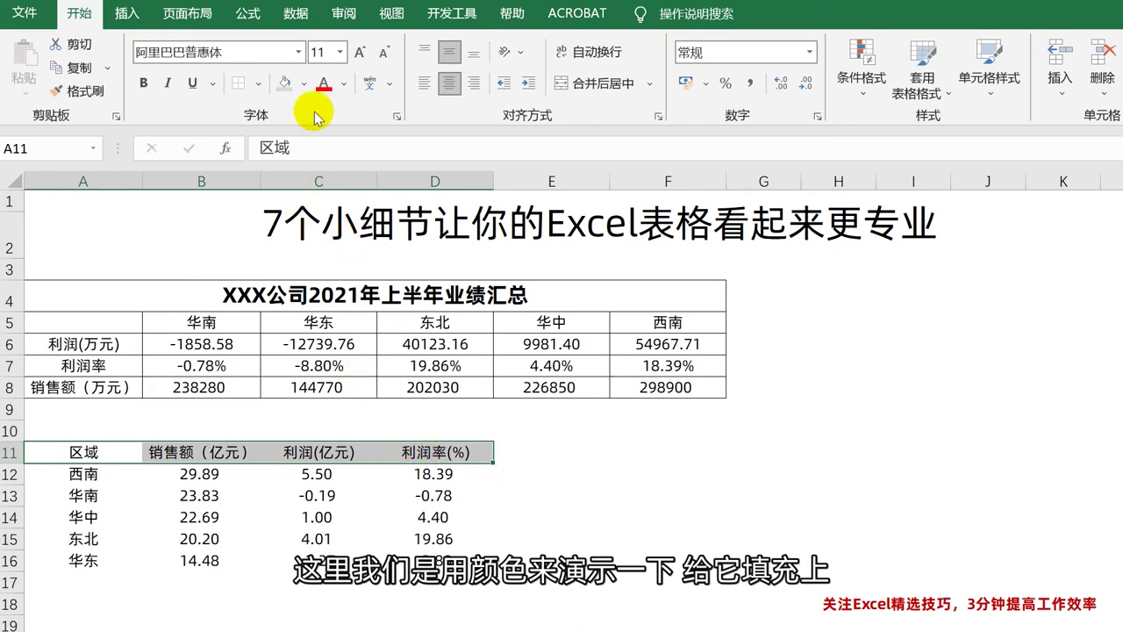
click(304, 83)
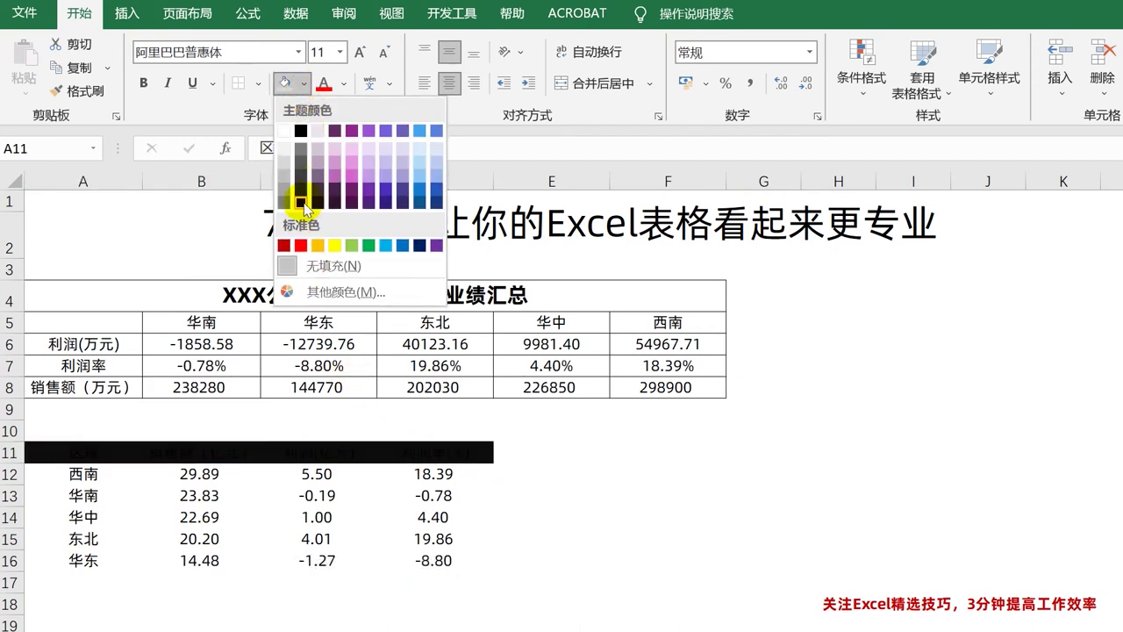
click(301, 131)
click(343, 83)
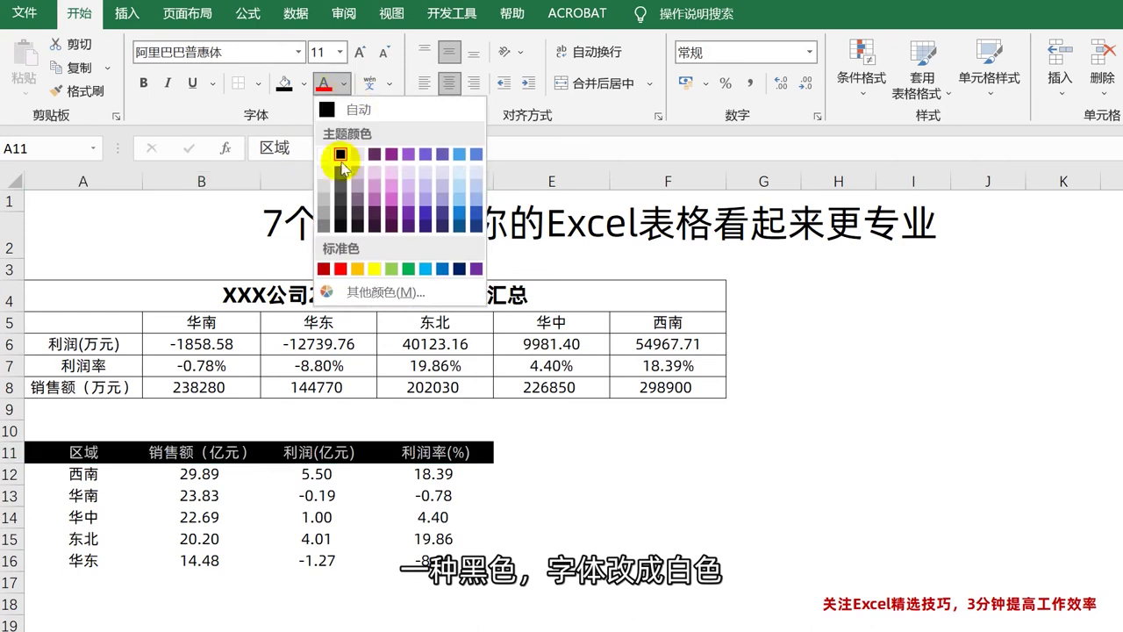
click(325, 151)
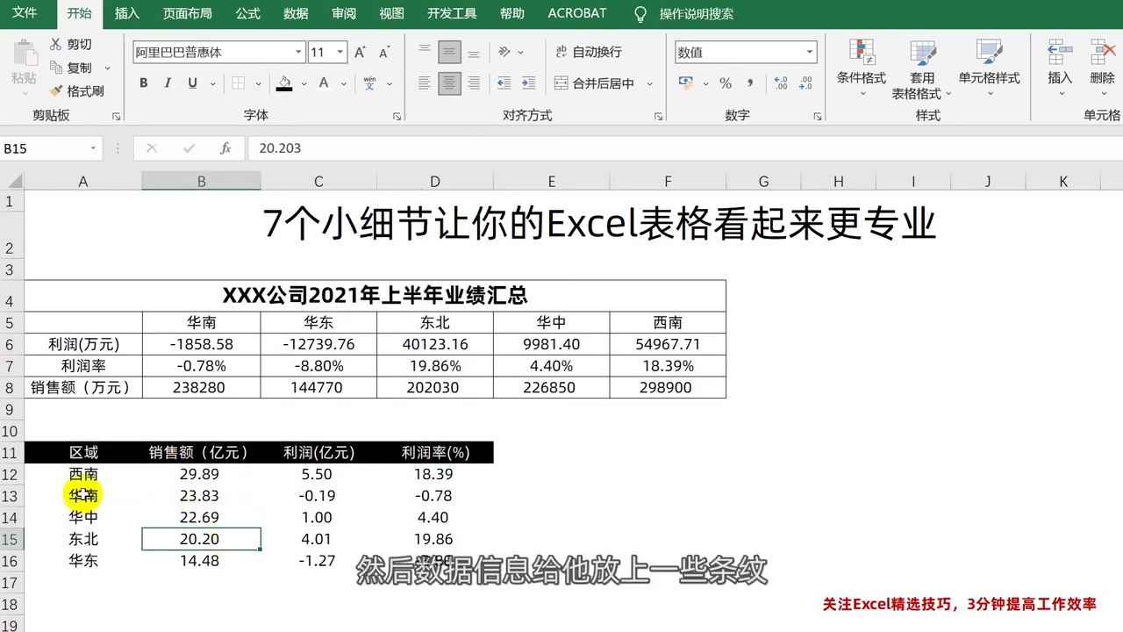
Shade the 华南 and 东北 rows (13 and 15) light grey as bands.
drag(83, 495, 412, 505)
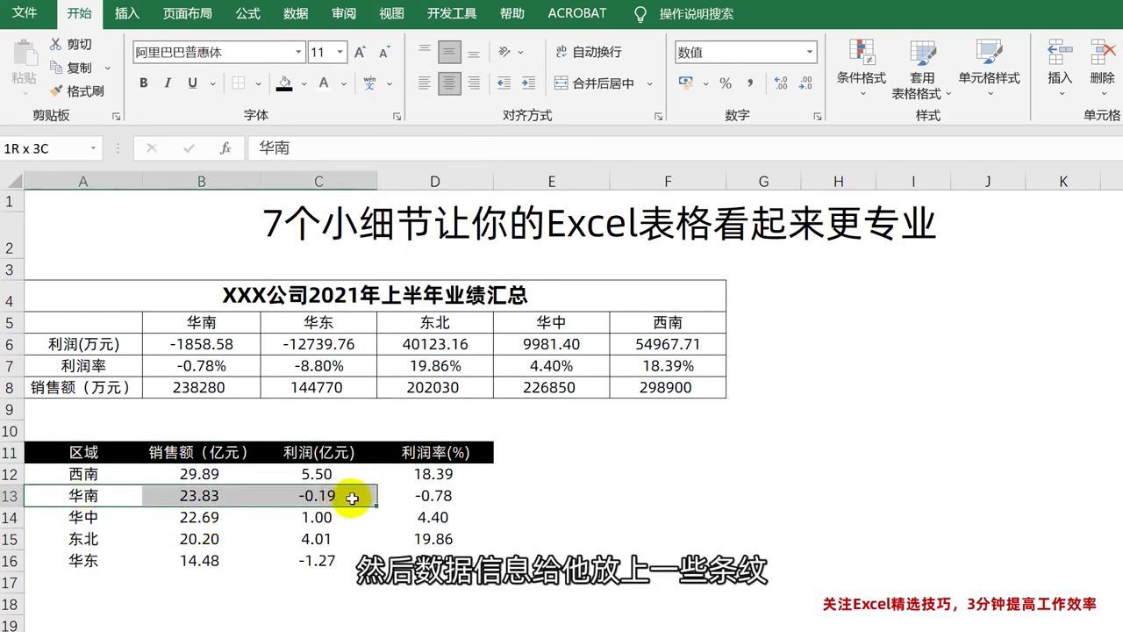
click(306, 84)
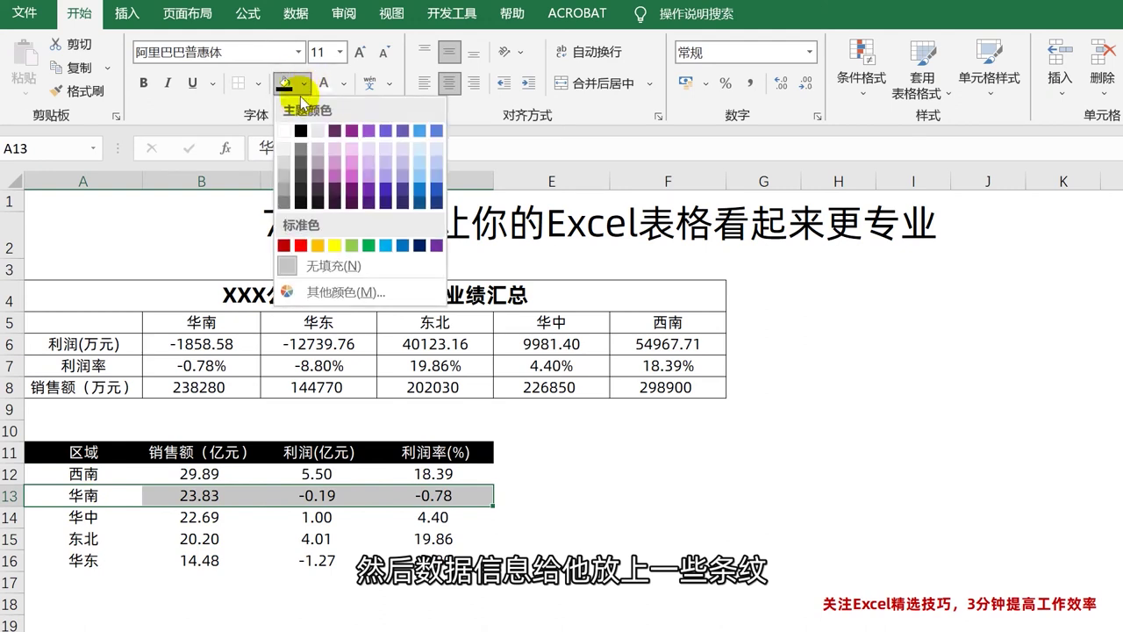
click(284, 142)
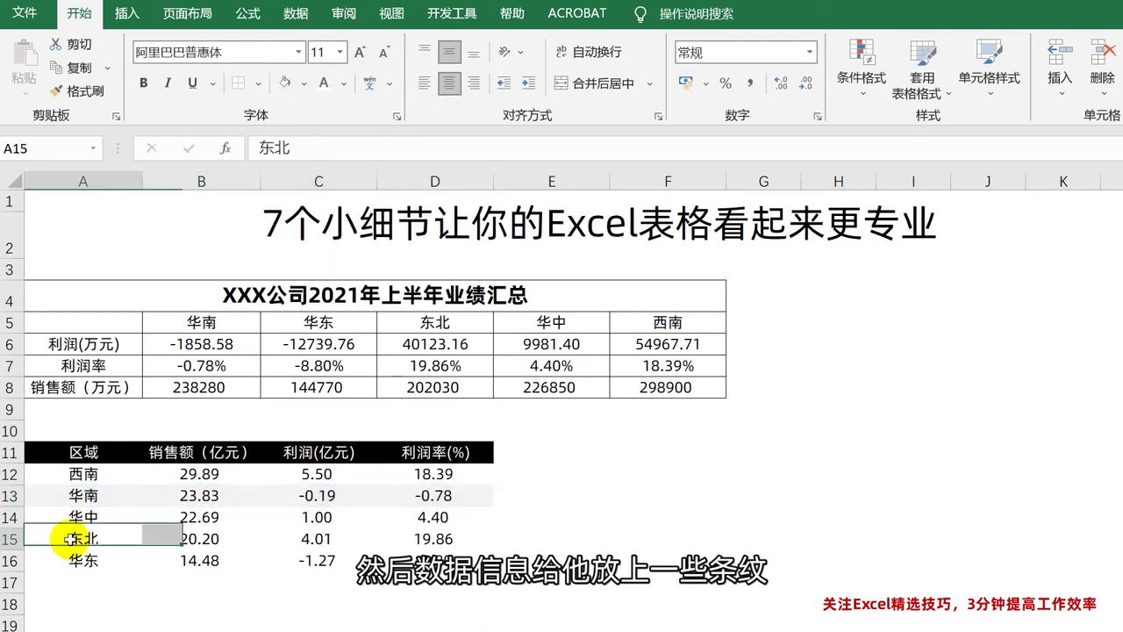
drag(83, 539, 449, 538)
click(293, 88)
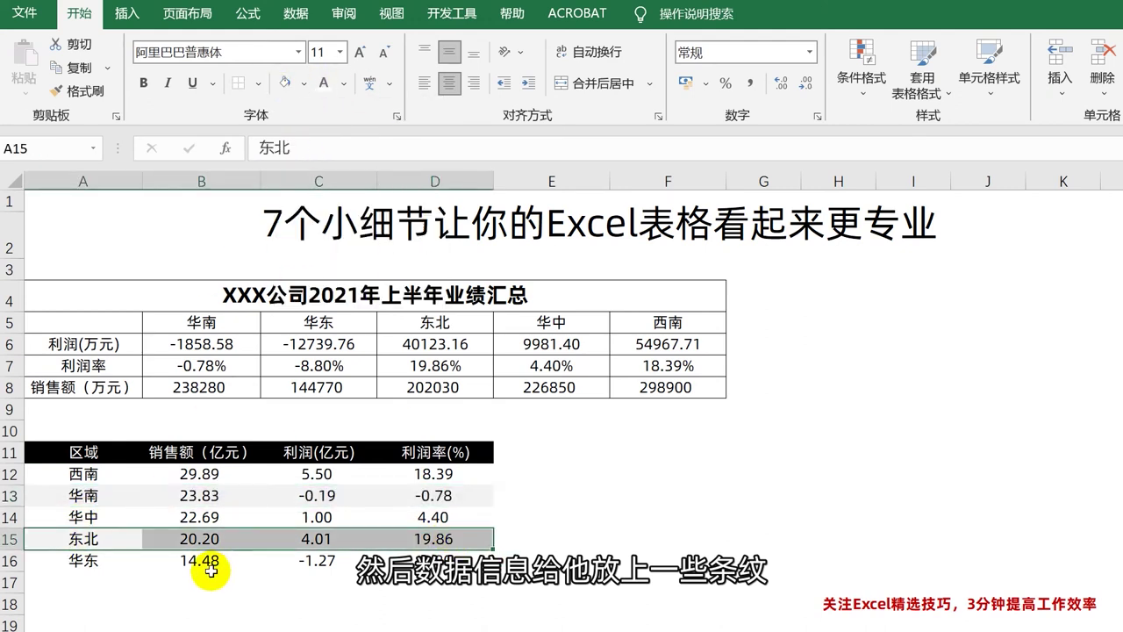
click(206, 561)
click(93, 581)
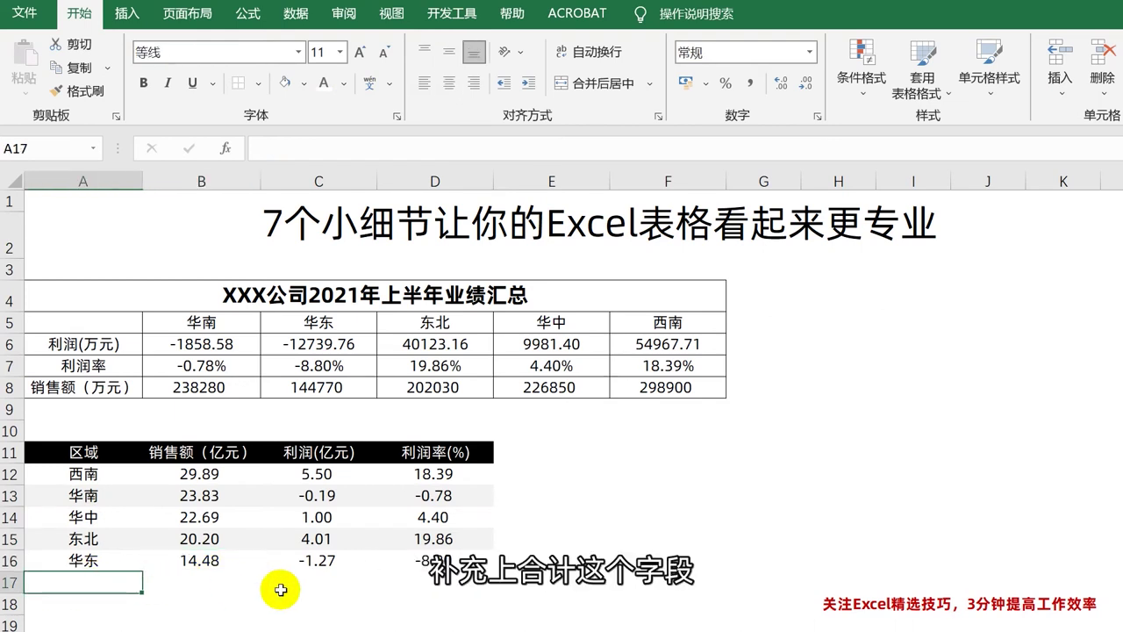
Label A17 as 合计 and give the A17:D17 total row (111.08, 9.05, 8.14) a light grey fill.
text(he)
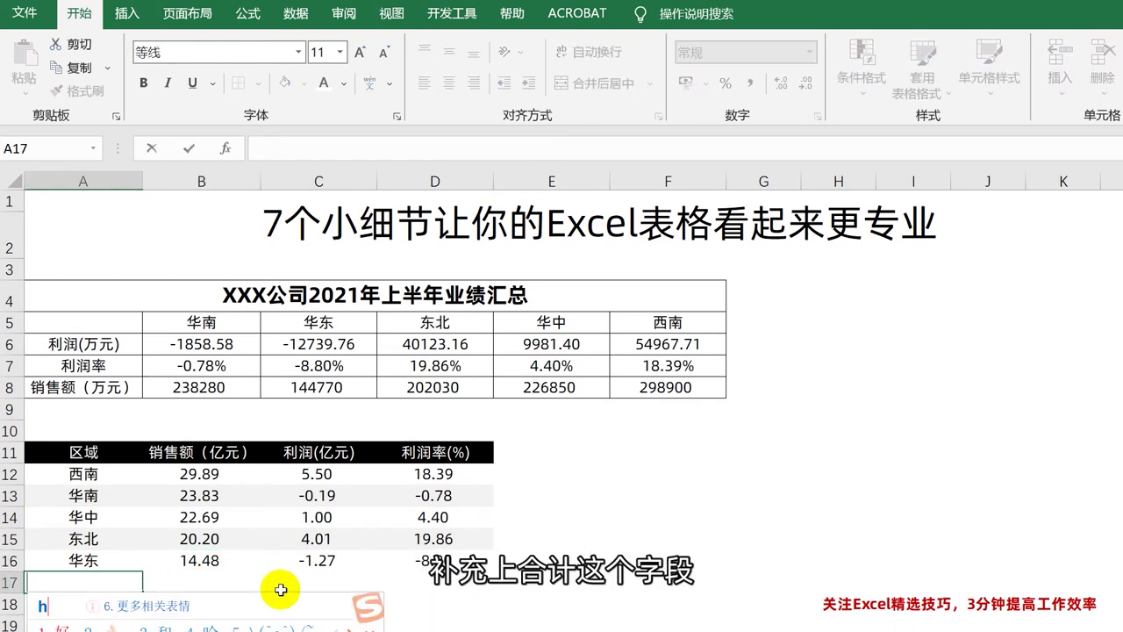
text(合计)
key(Return)
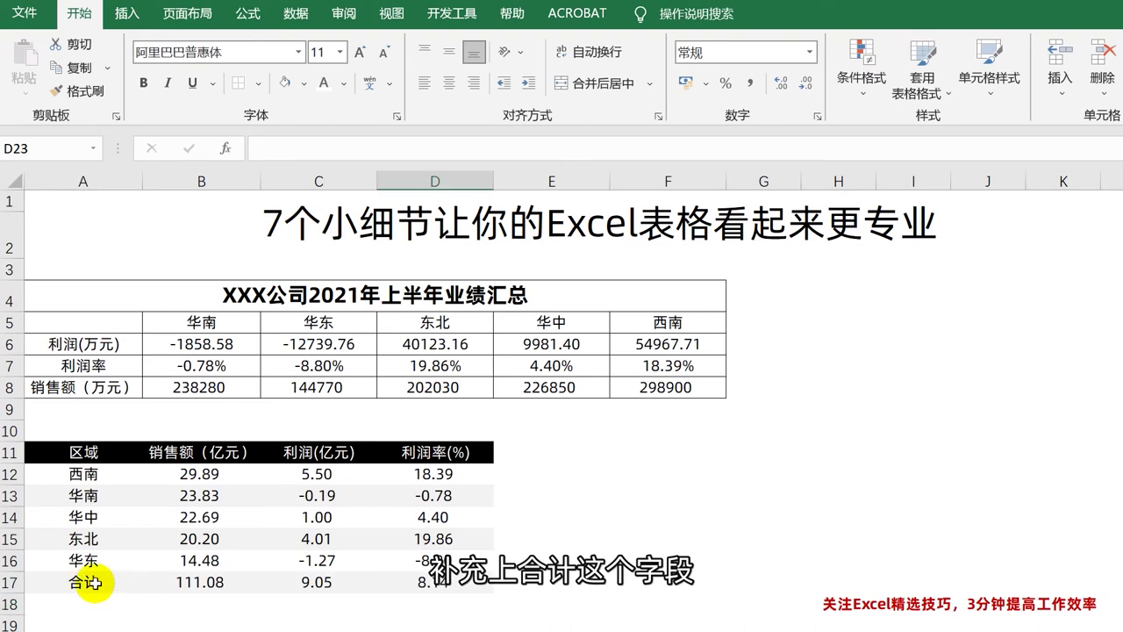
drag(93, 581, 479, 582)
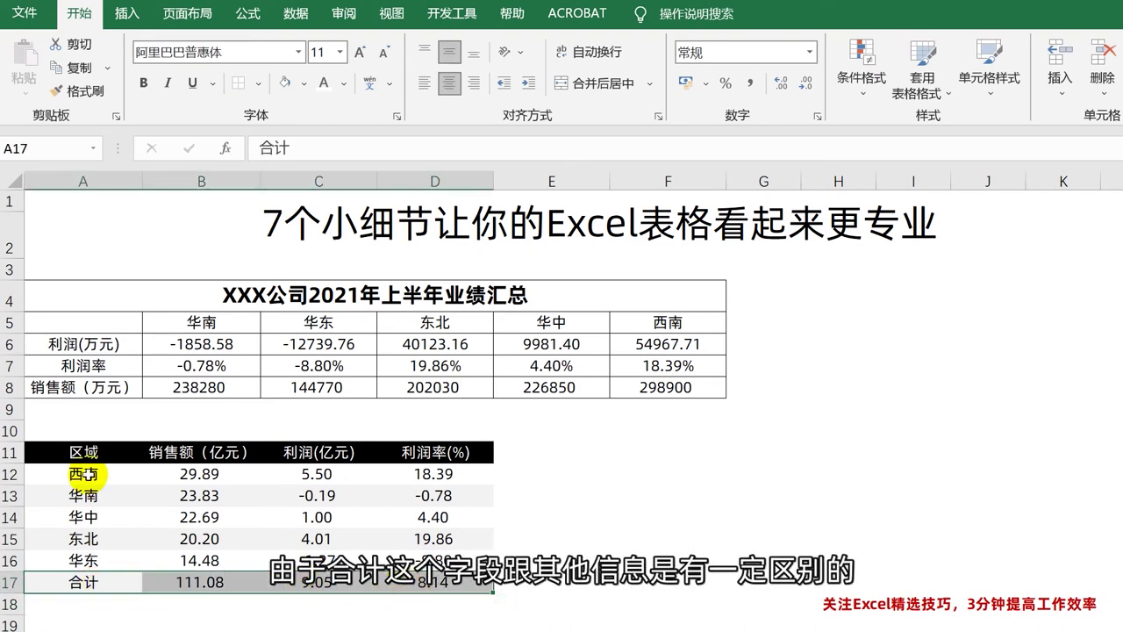
click(303, 83)
click(284, 165)
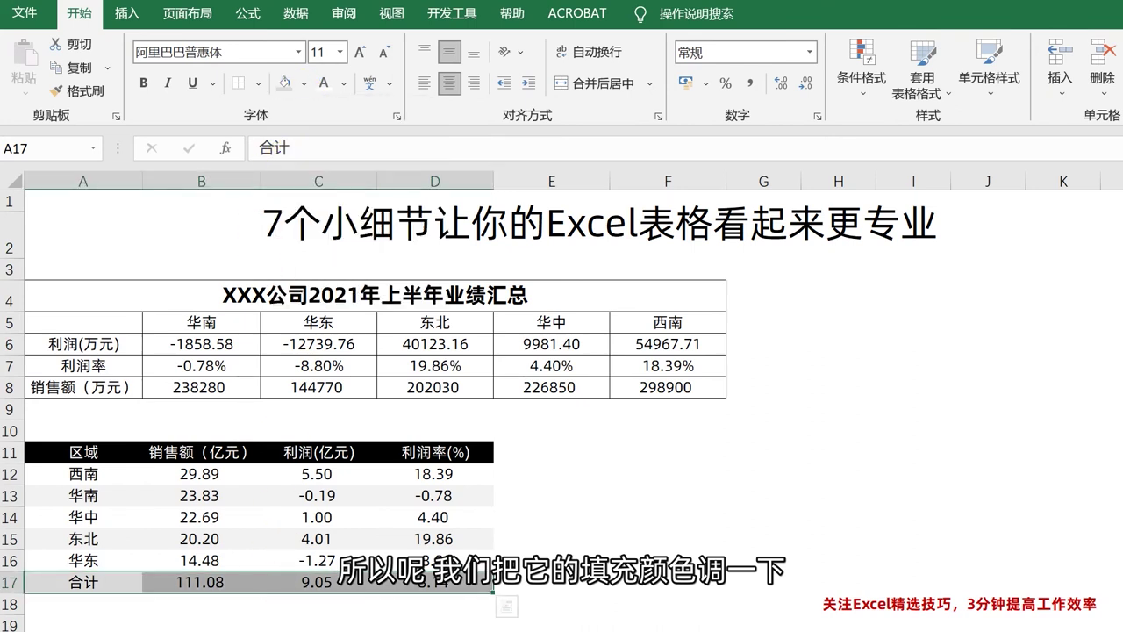
click(296, 625)
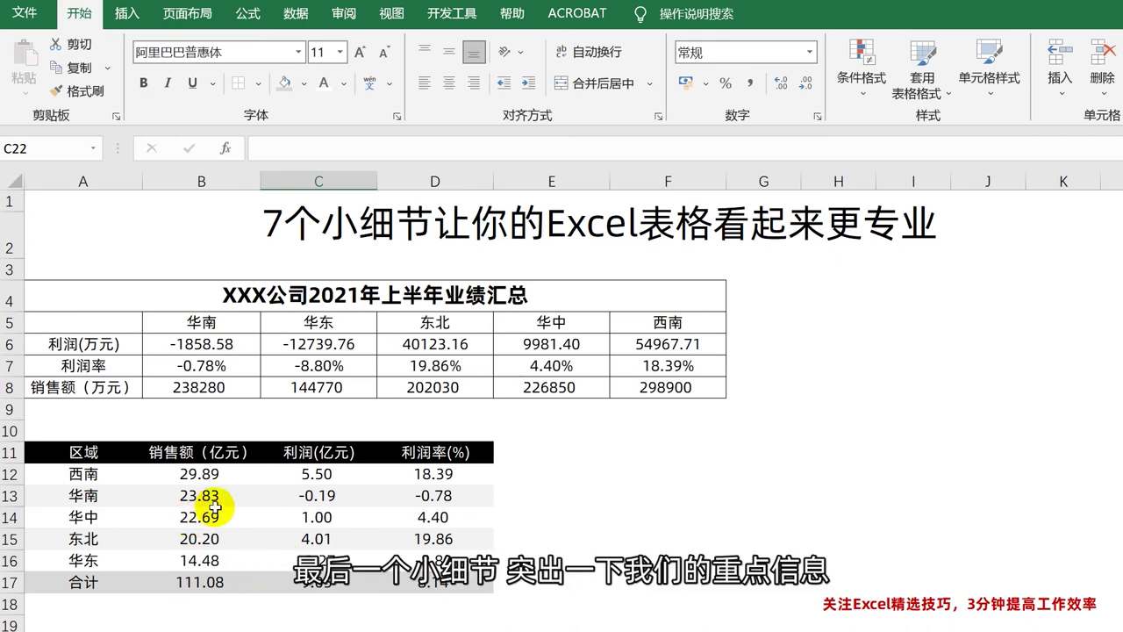
Format the 西南 profit 5.50 in C12 and the 东北 profit 4.01 in C15 as bold red.
click(204, 475)
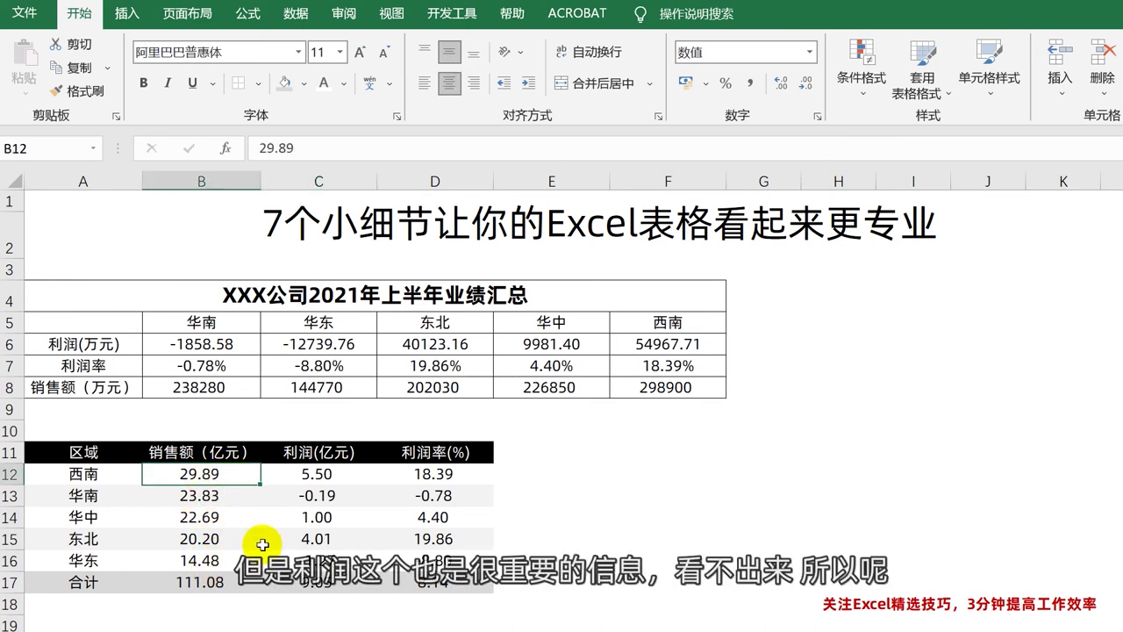
click(333, 475)
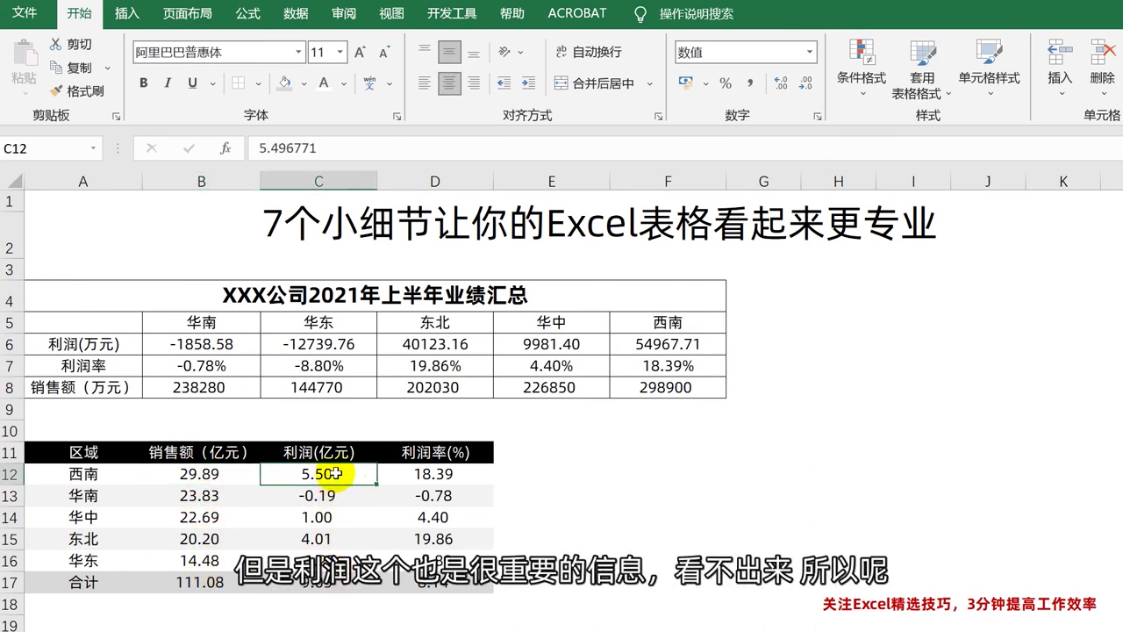
click(343, 82)
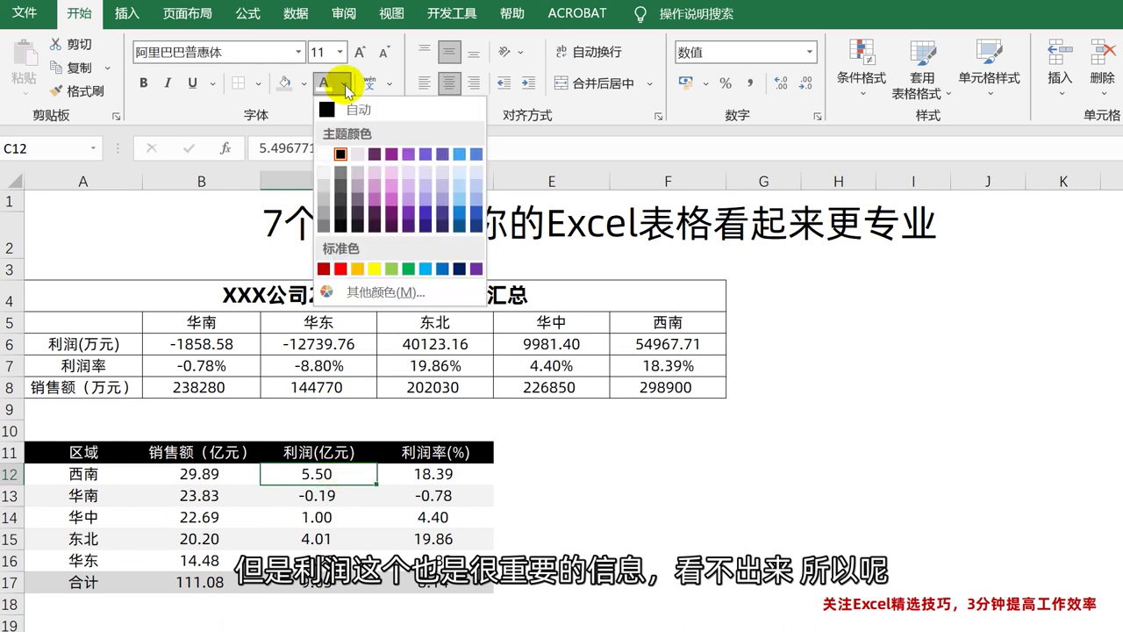
click(341, 269)
click(143, 83)
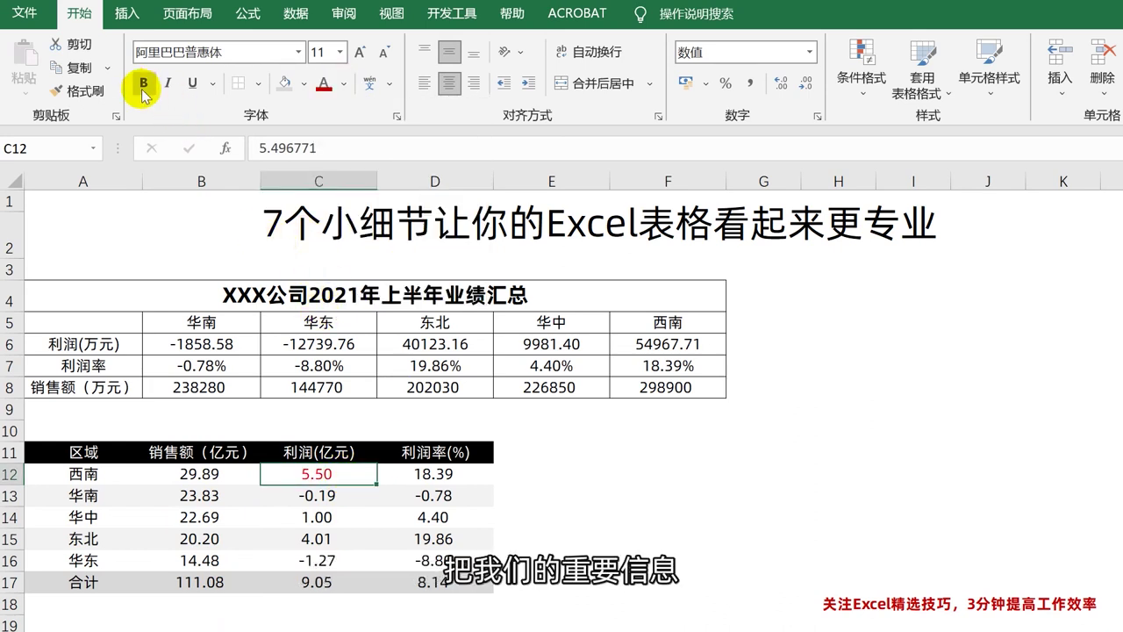
click(329, 536)
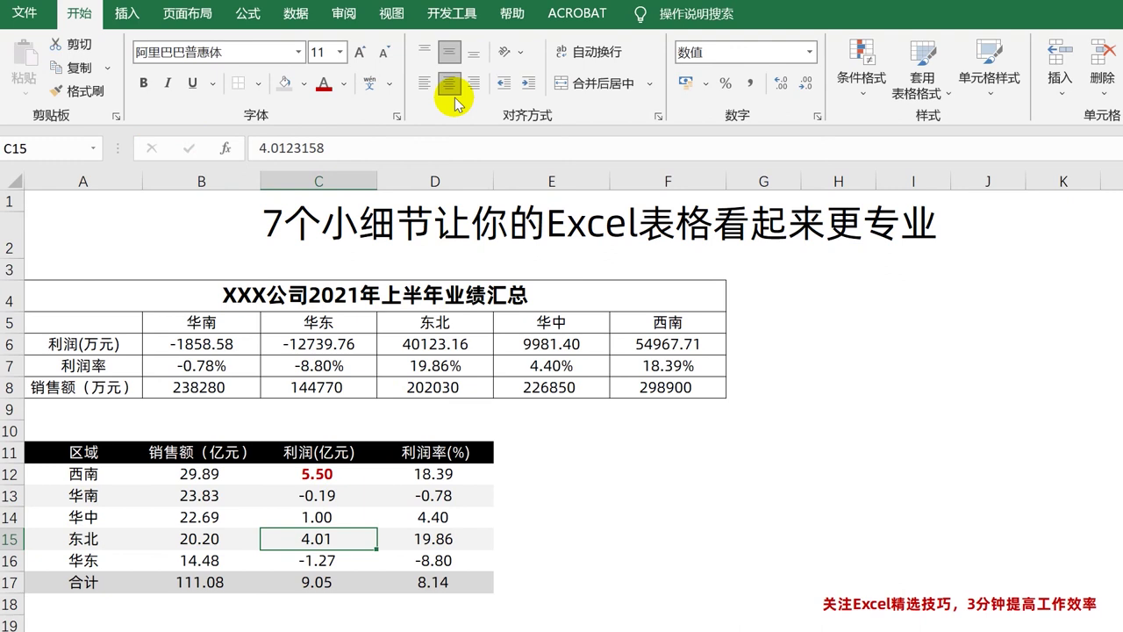
click(323, 83)
click(144, 83)
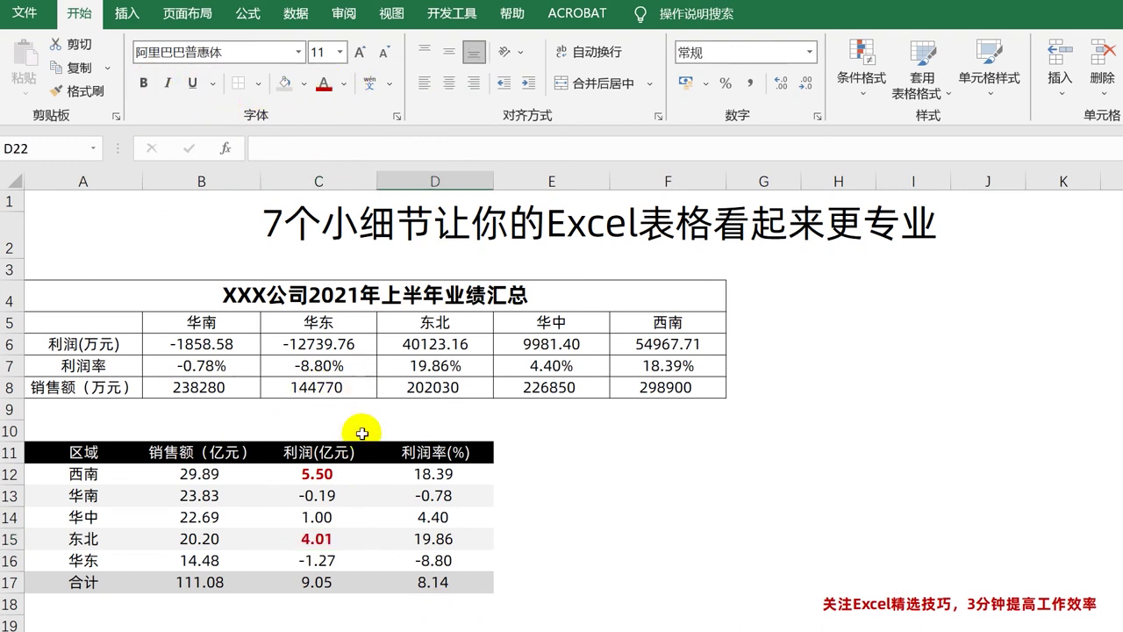
click(325, 628)
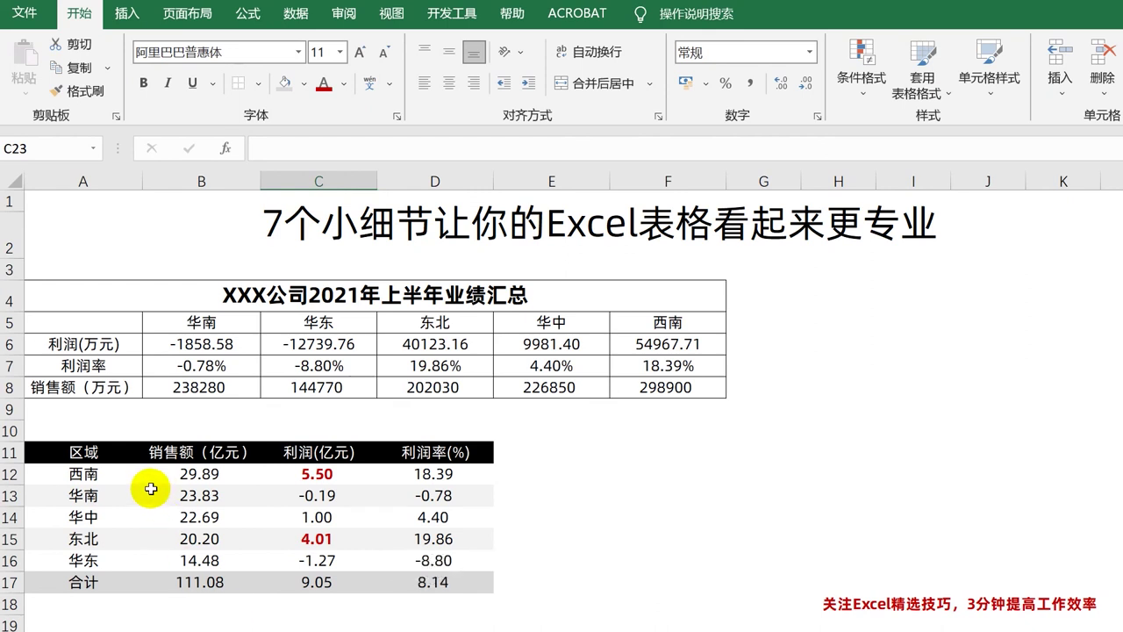
drag(83, 452, 459, 579)
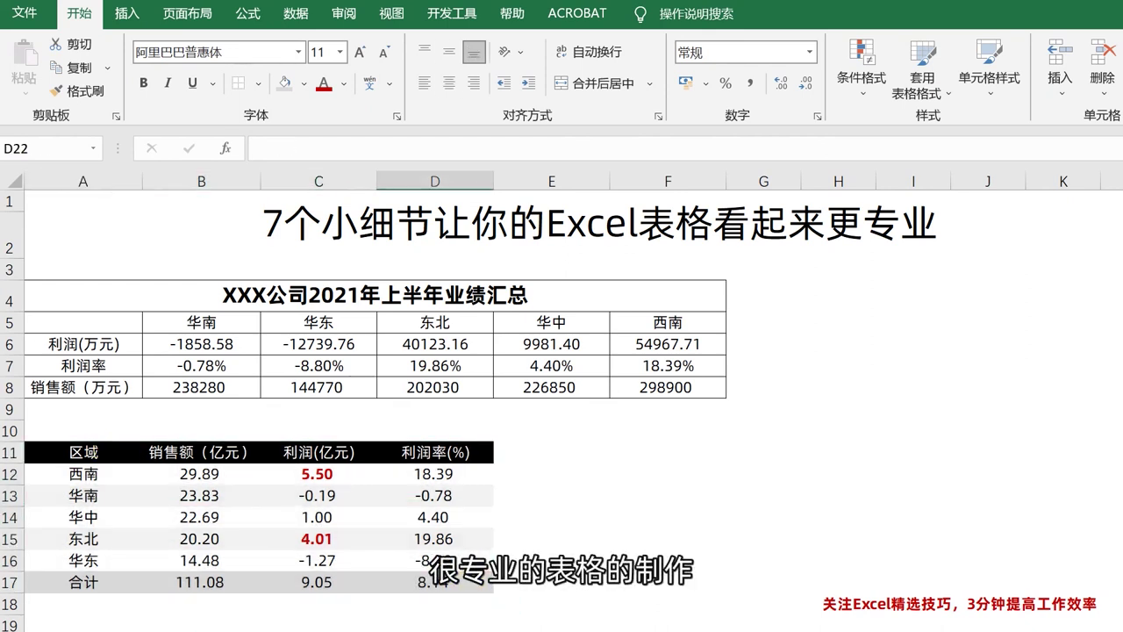